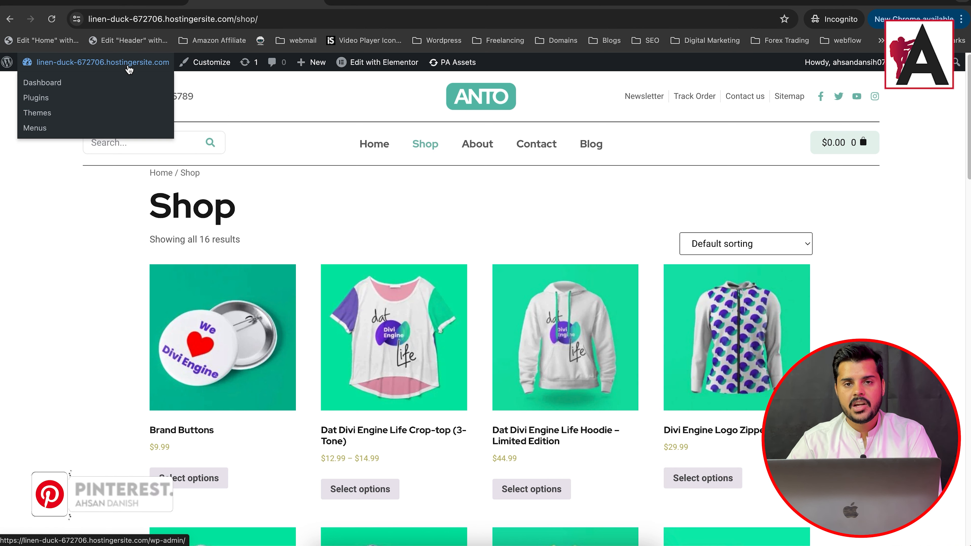
pyautogui.rightClick(124, 81)
pyautogui.click(137, 96)
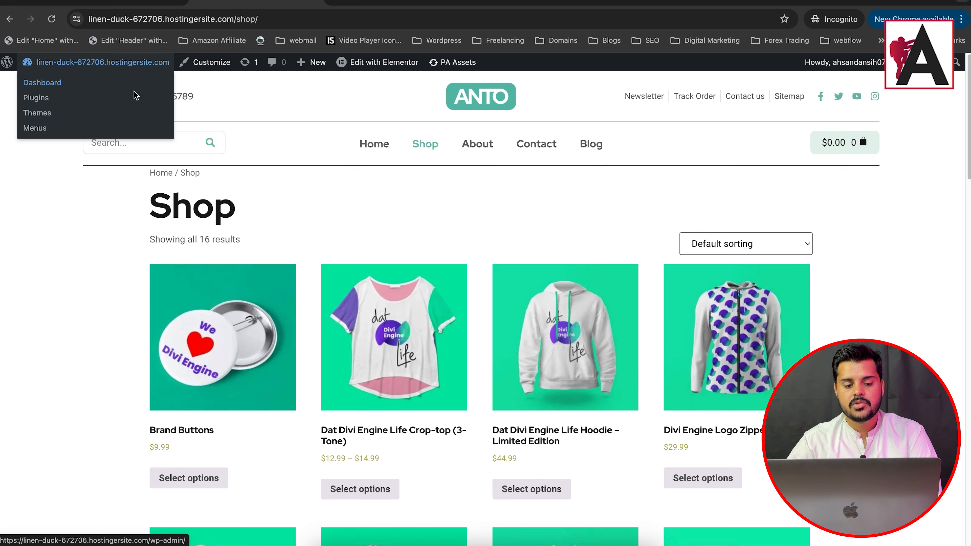
pyautogui.click(13, 1)
# Step: Open the site's WordPress dashboard in a new tab and switch to it
pyautogui.moveTo(69, 63)
pyautogui.rightClick(65, 83)
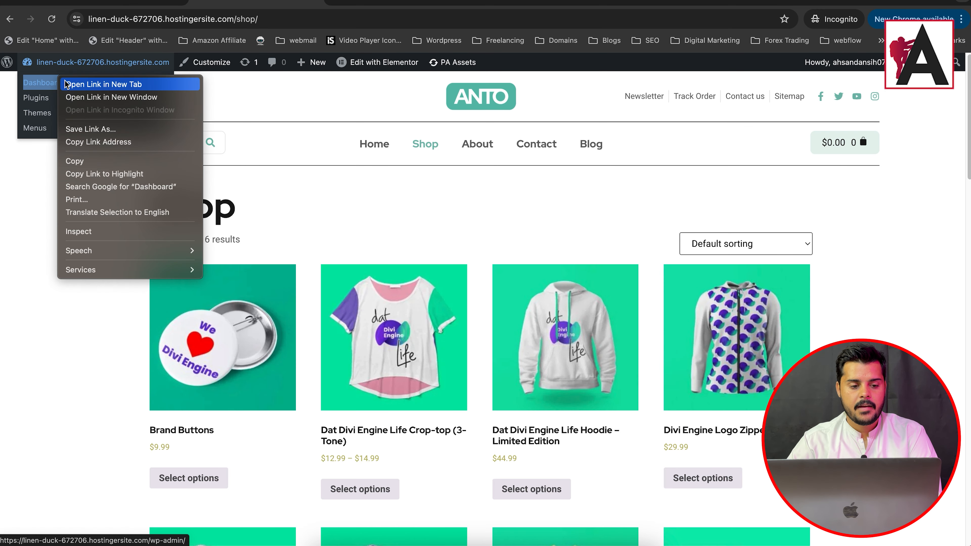
pyautogui.click(67, 84)
pyautogui.click(282, 3)
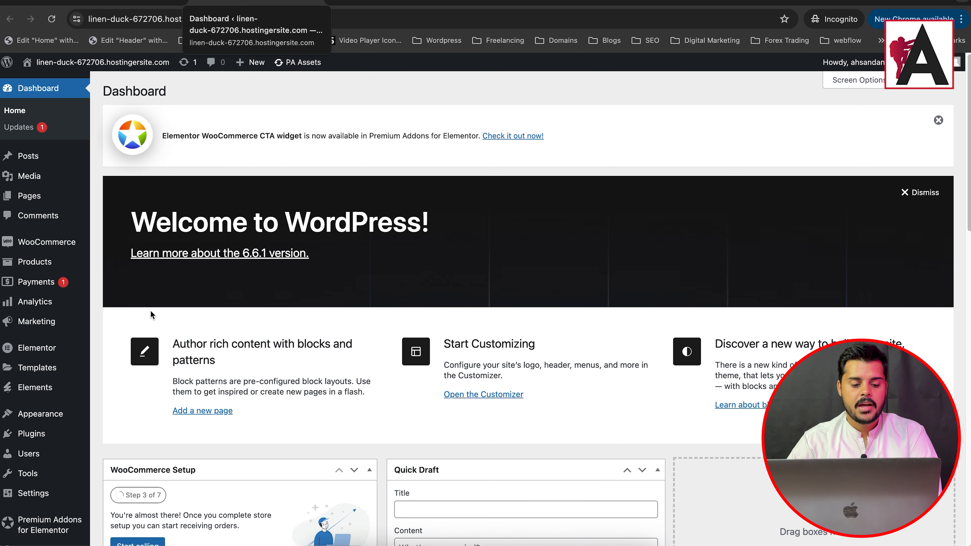
# Step: Create a new Products Archive template in Elementor's Theme Builder and dismiss the template library to start from a blank layout
pyautogui.click(38, 366)
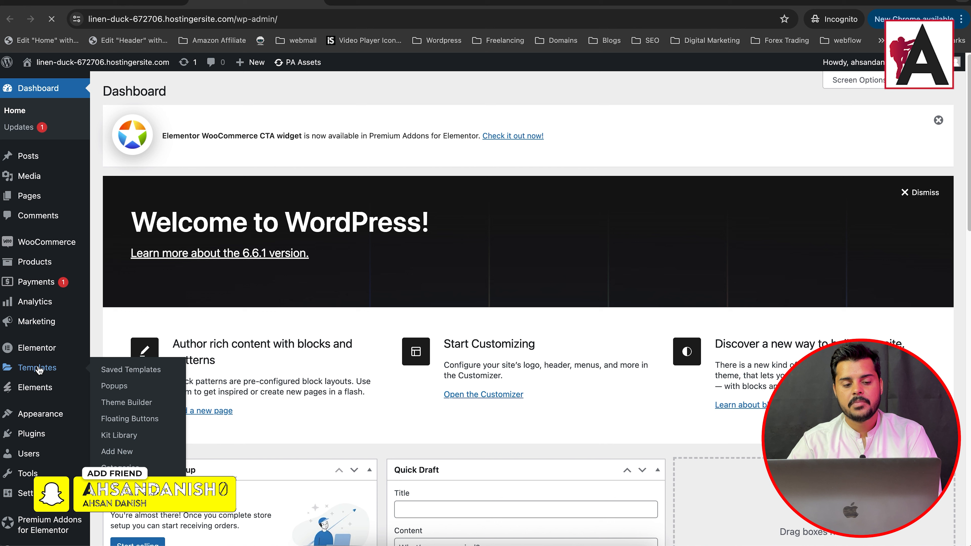
pyautogui.click(147, 403)
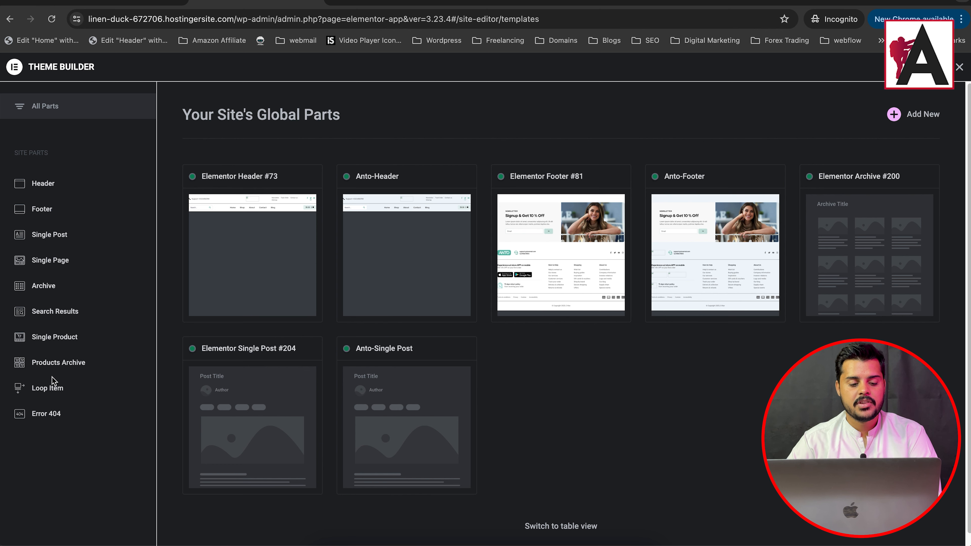
pyautogui.click(69, 365)
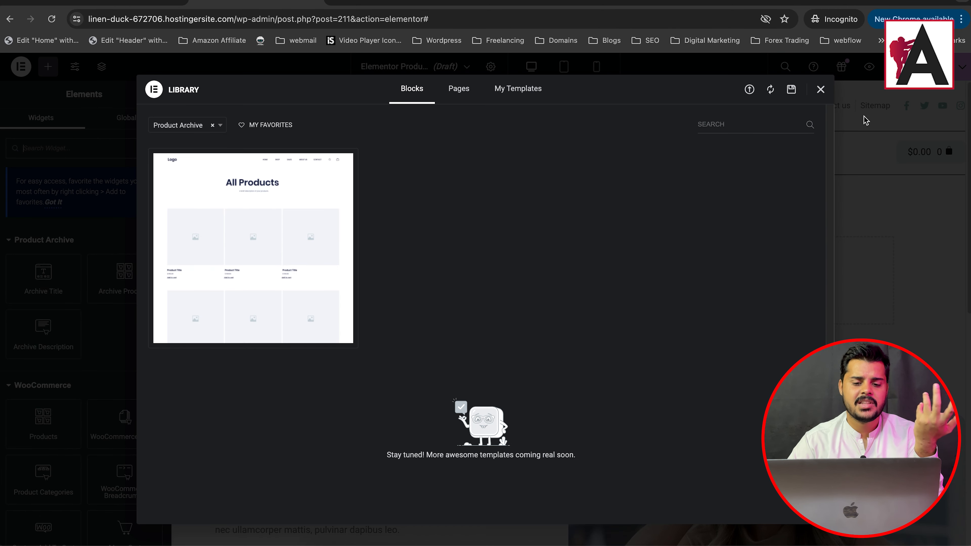
pyautogui.click(821, 91)
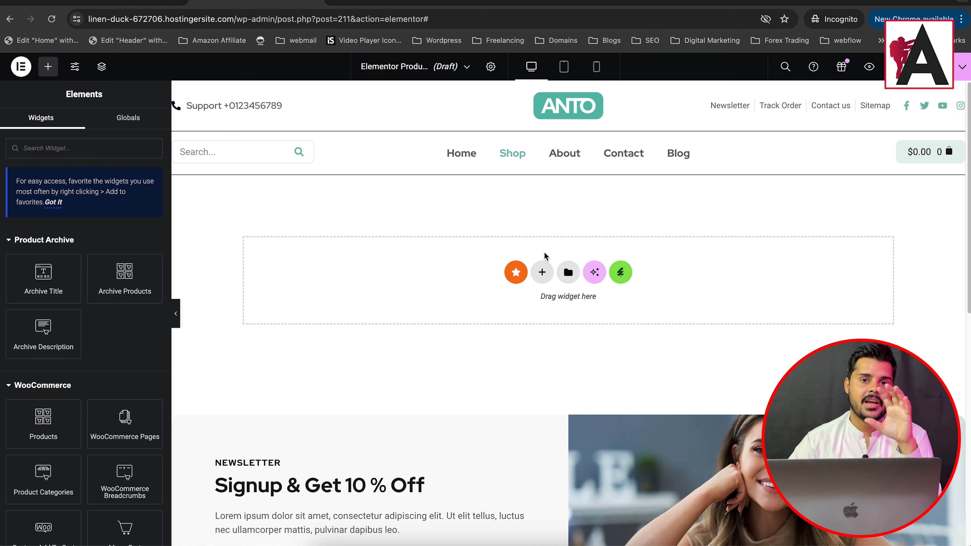
# Step: Review the live Shop page and add a single-column Flexbox container to the empty product archive template
pyautogui.click(411, 4)
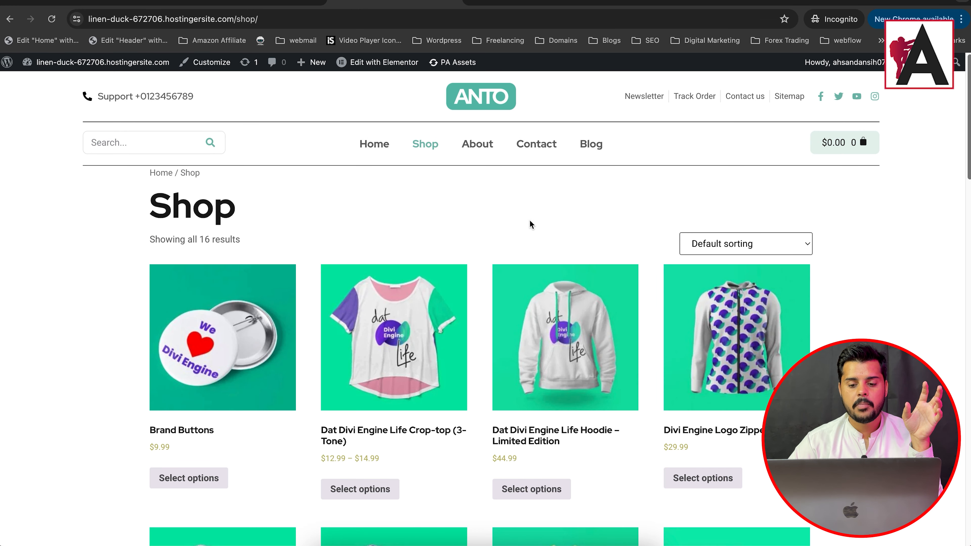
pyautogui.scroll(-8, 485, 306)
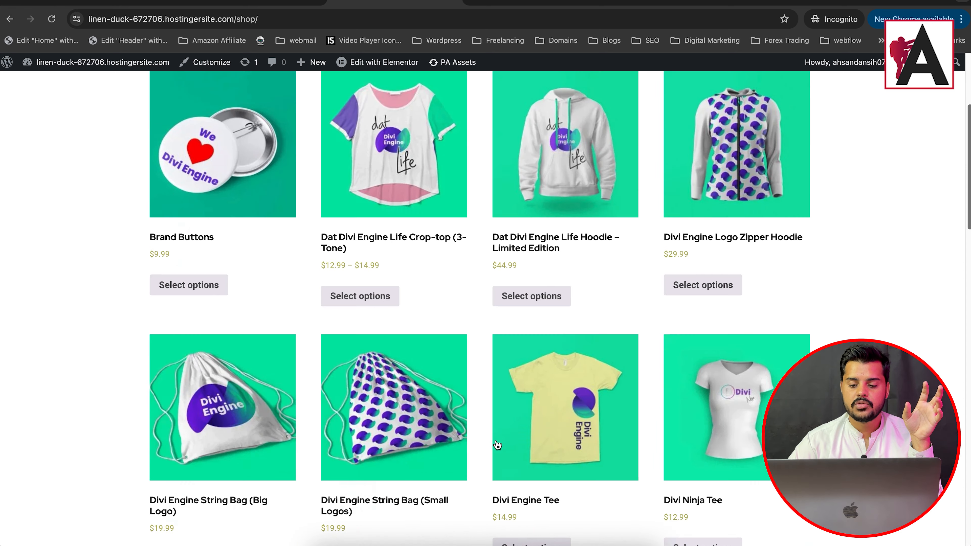
pyautogui.click(250, 3)
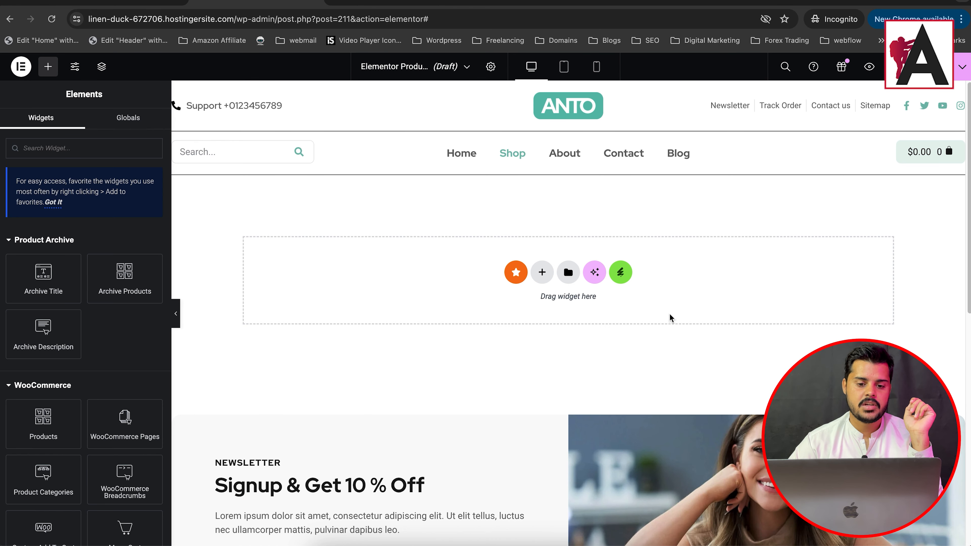
pyautogui.click(541, 270)
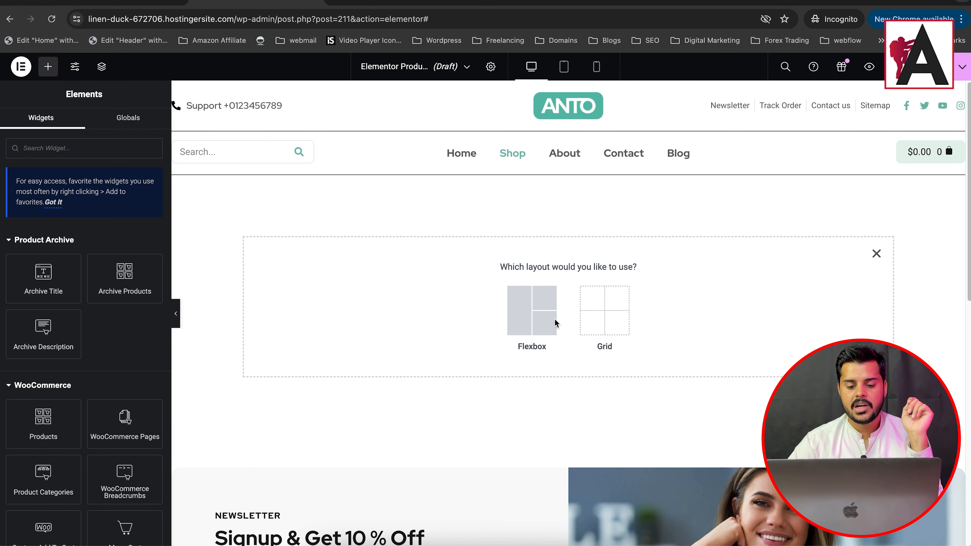
pyautogui.click(551, 319)
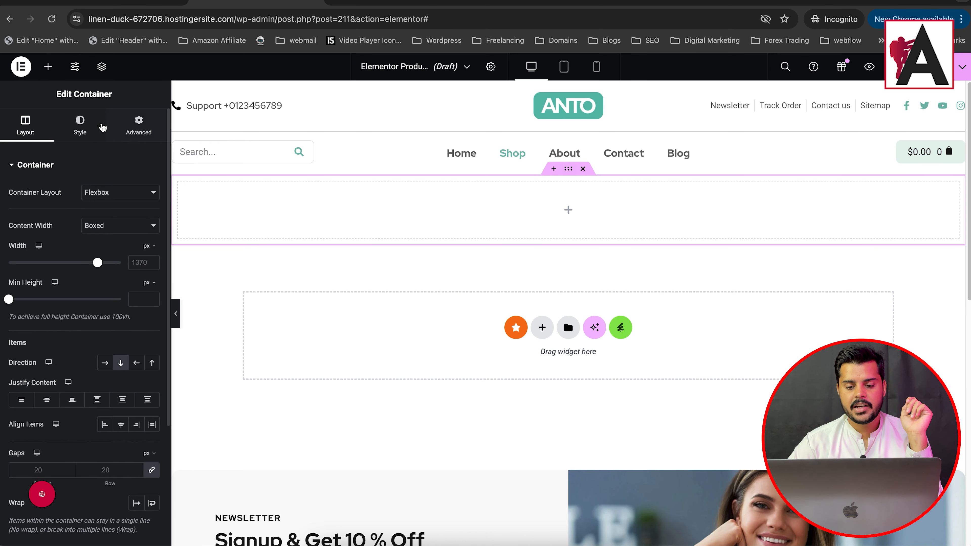
# Step: Give the container a Classic background using the media library photo of jackets hanging on a clothes rack
pyautogui.click(89, 129)
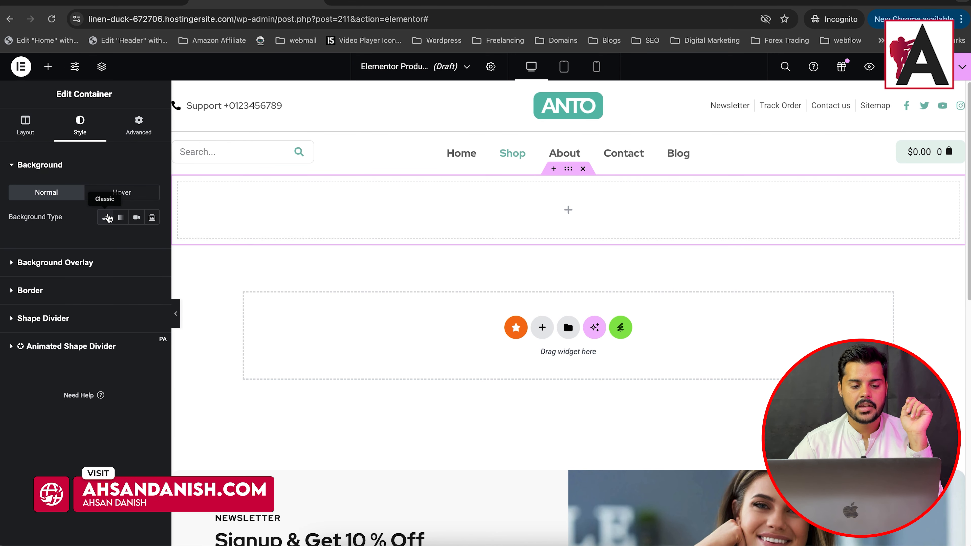
pyautogui.click(104, 217)
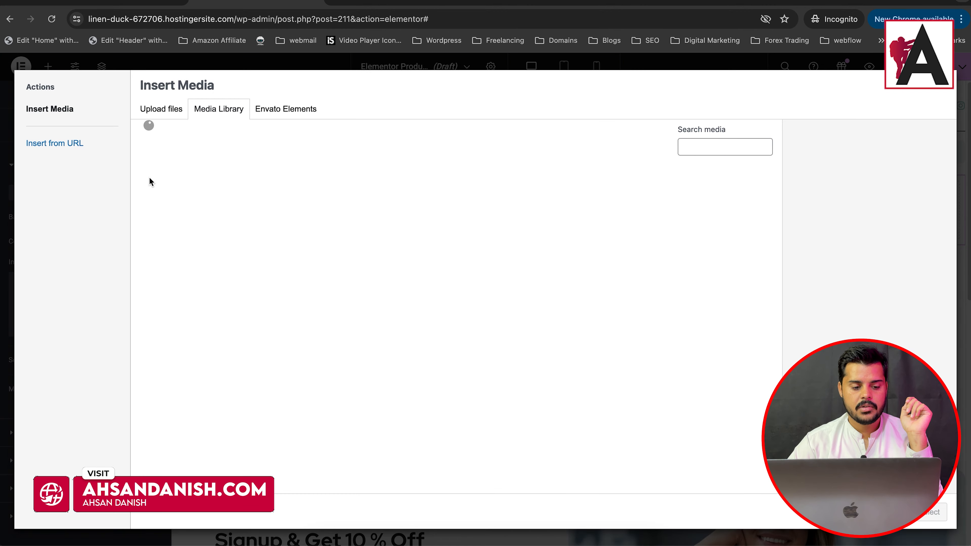
pyautogui.scroll(-15, 532, 320)
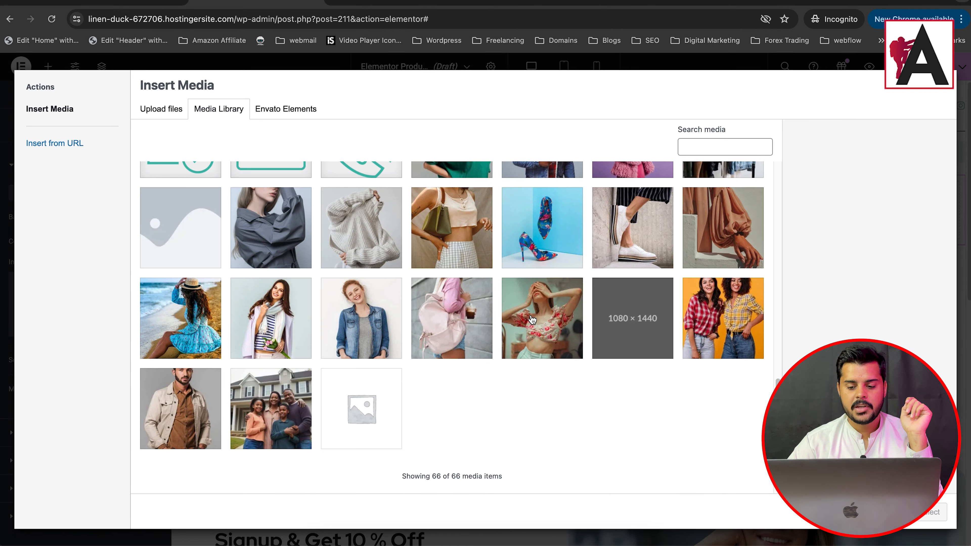
pyautogui.click(614, 234)
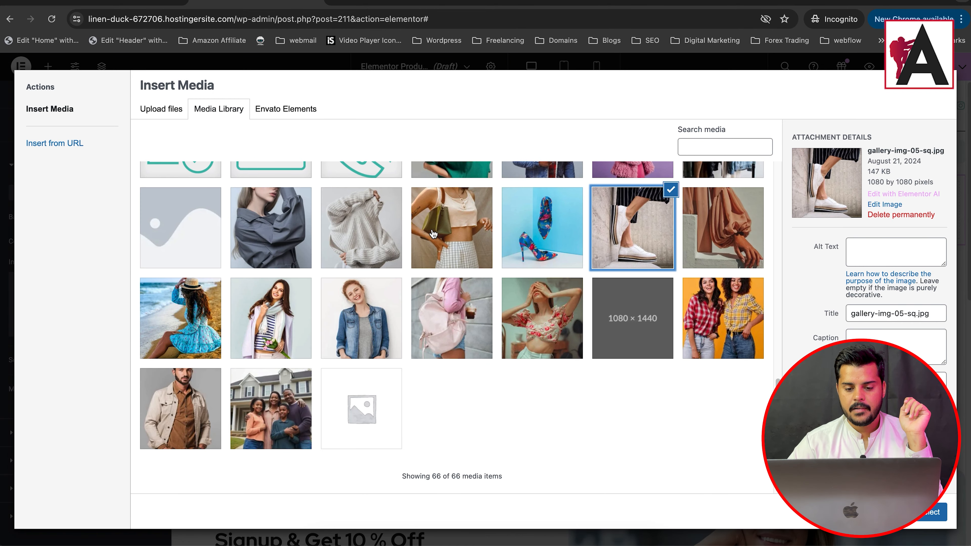
pyautogui.click(431, 235)
pyautogui.click(284, 267)
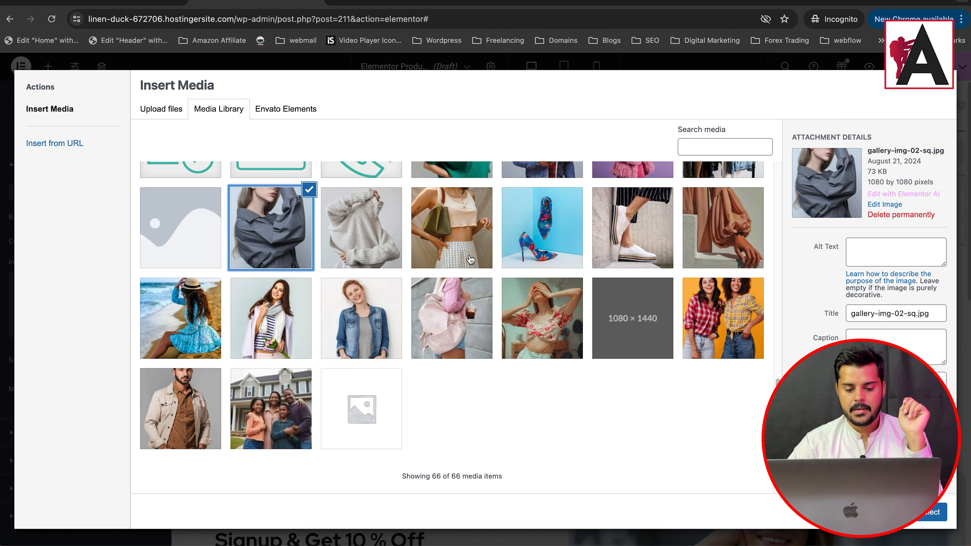
pyautogui.scroll(3, 592, 356)
pyautogui.click(523, 333)
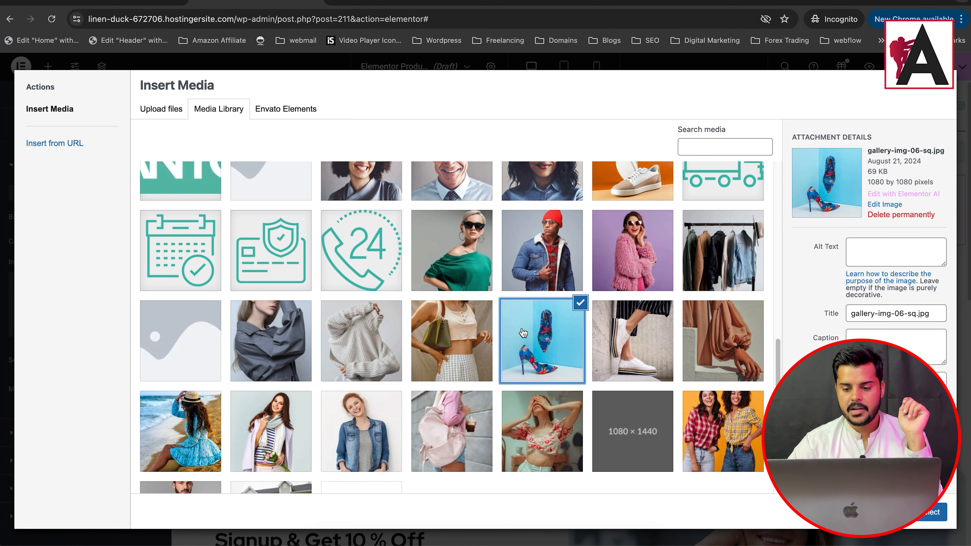
pyautogui.click(721, 257)
pyautogui.click(935, 512)
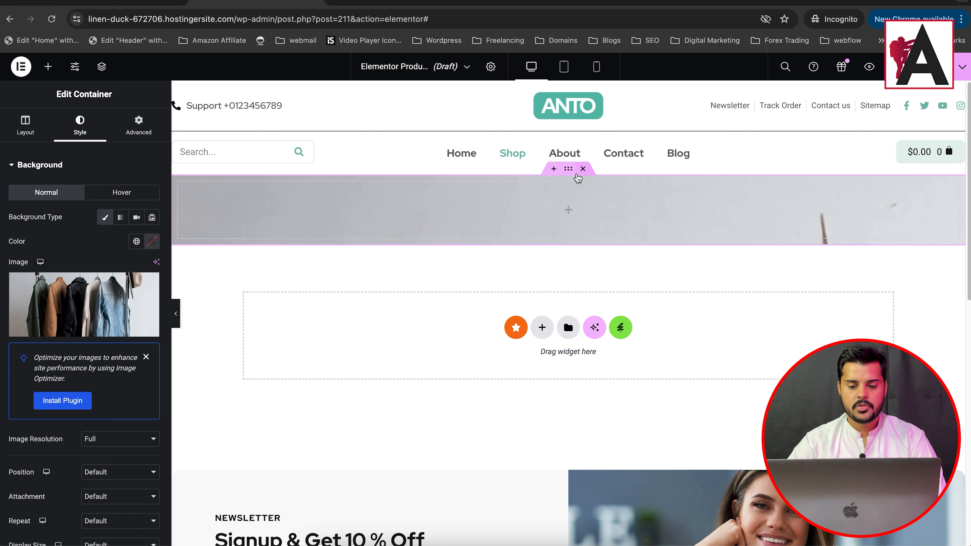
# Step: Set the container's minimum height to 395 px and its background image position to Center Left
pyautogui.click(25, 124)
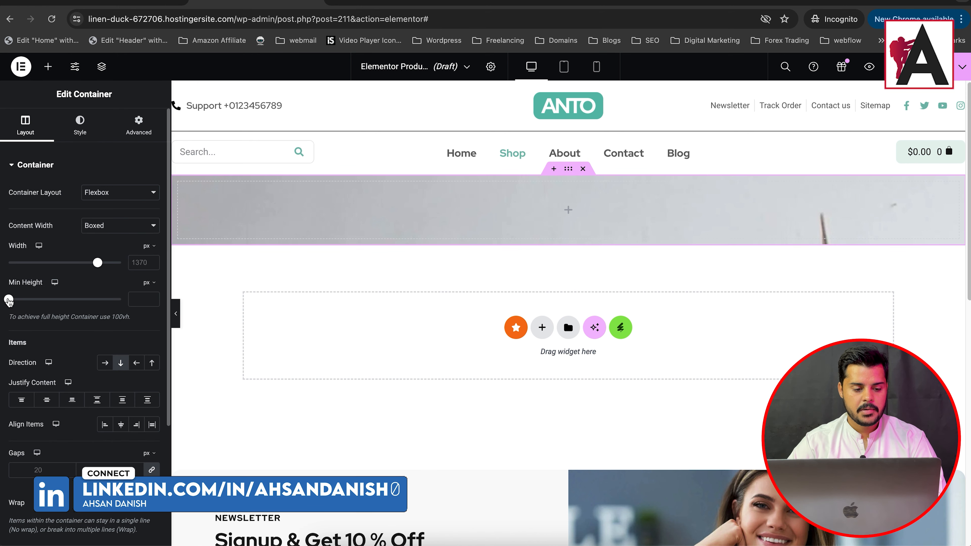
pyautogui.moveTo(9, 301); pyautogui.dragTo(40, 301)
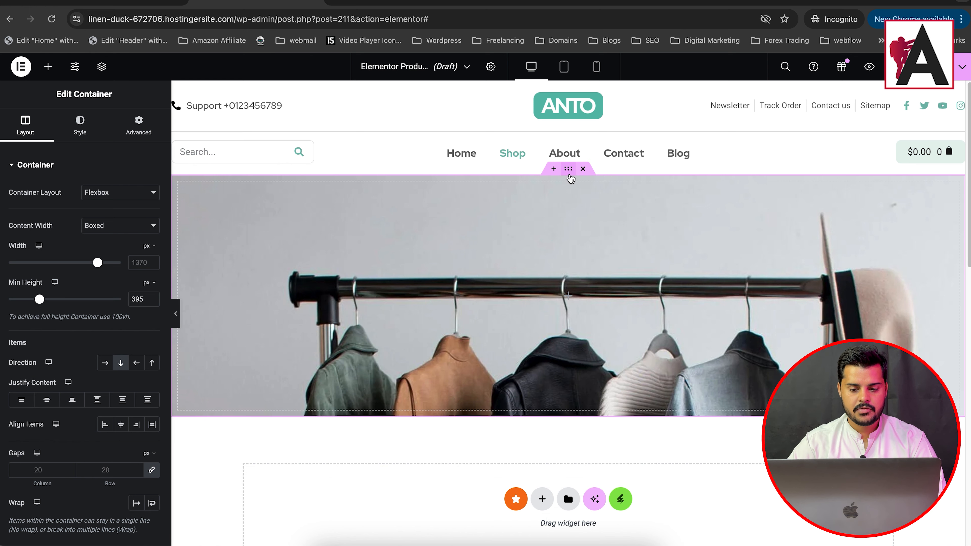
pyautogui.click(80, 125)
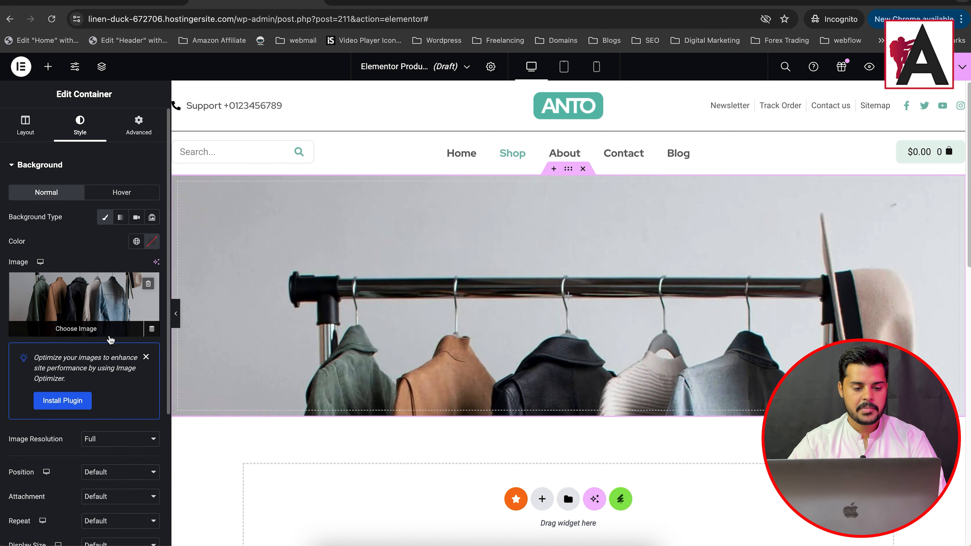
pyautogui.scroll(-6, 118, 370)
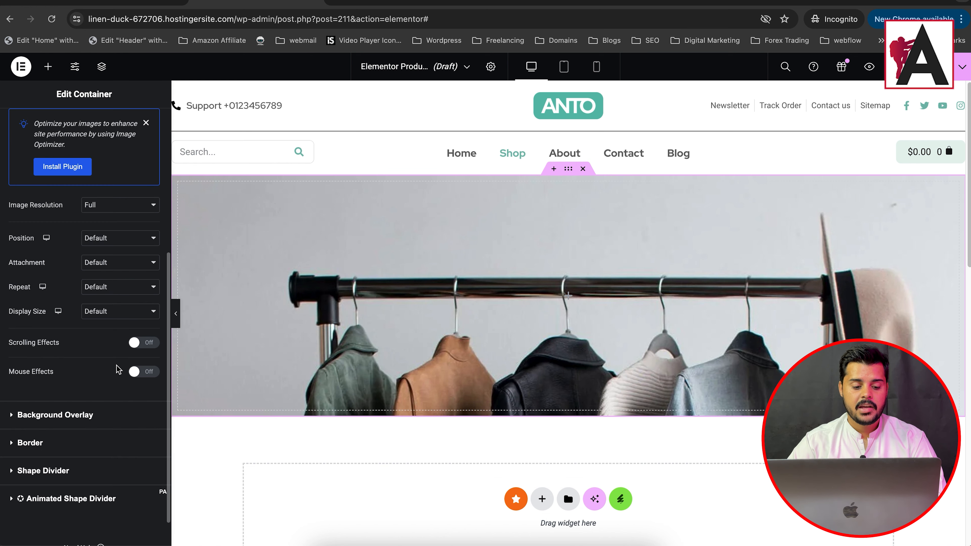
pyautogui.click(118, 244)
pyautogui.click(104, 266)
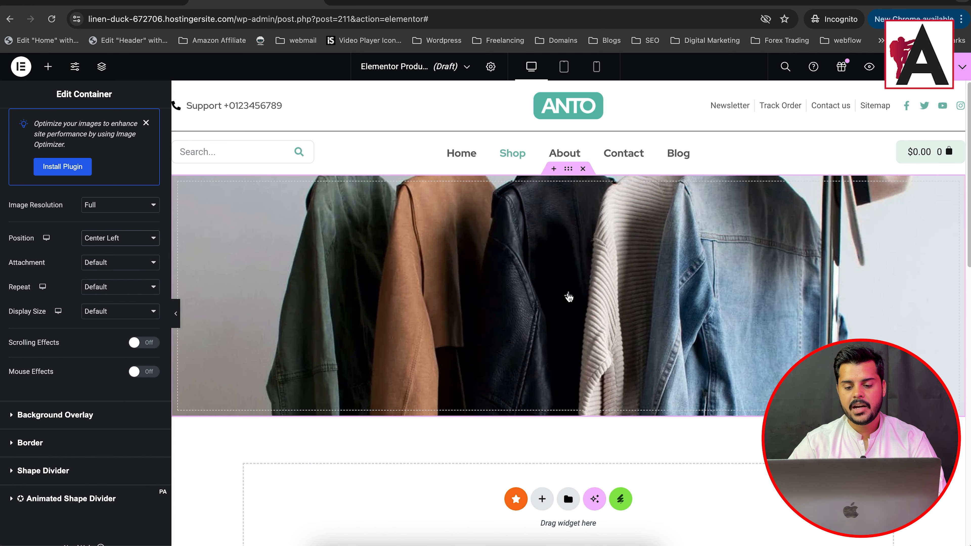
# Step: Add a Classic background overlay to the banner container in the dark colour #131313
pyautogui.click(569, 297)
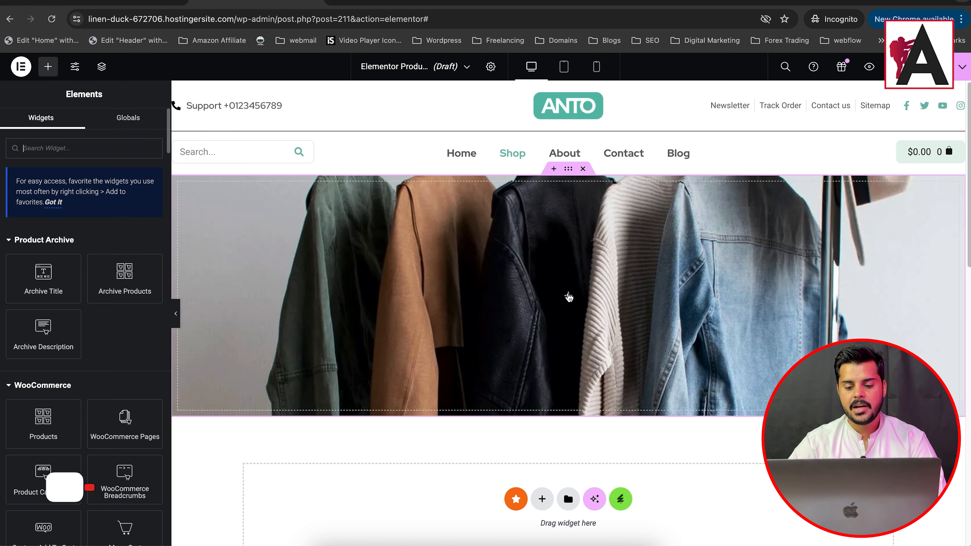
pyautogui.click(490, 207)
pyautogui.scroll(-4, 72, 386)
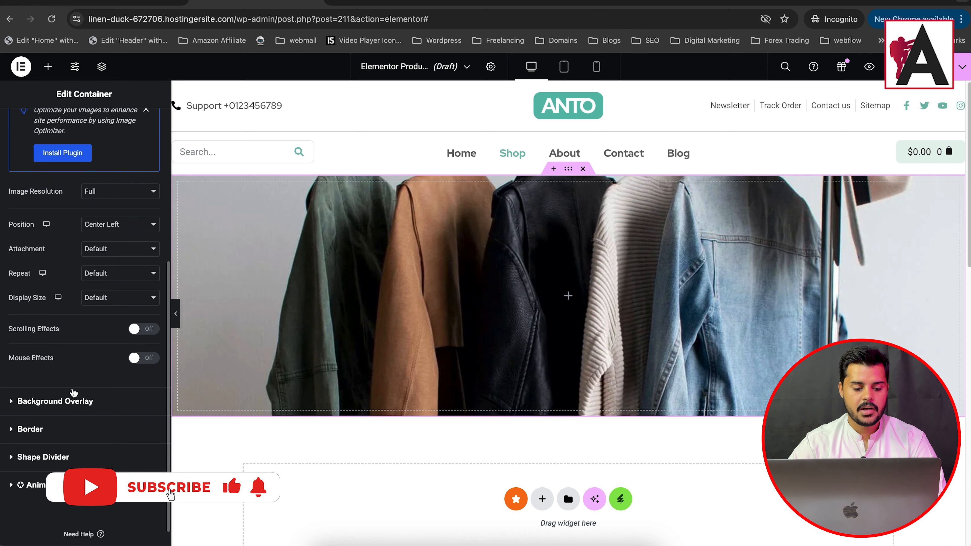
pyautogui.click(64, 402)
pyautogui.click(136, 246)
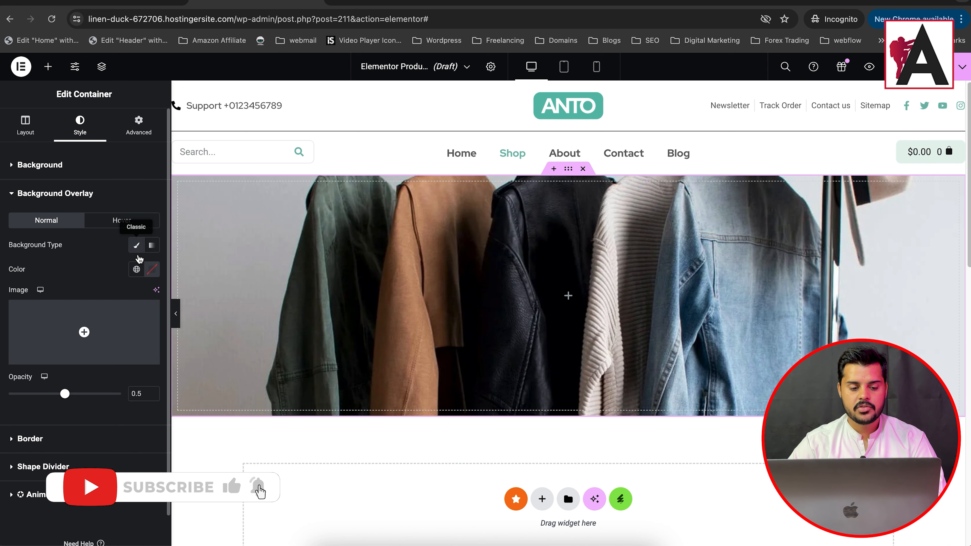
pyautogui.click(153, 269)
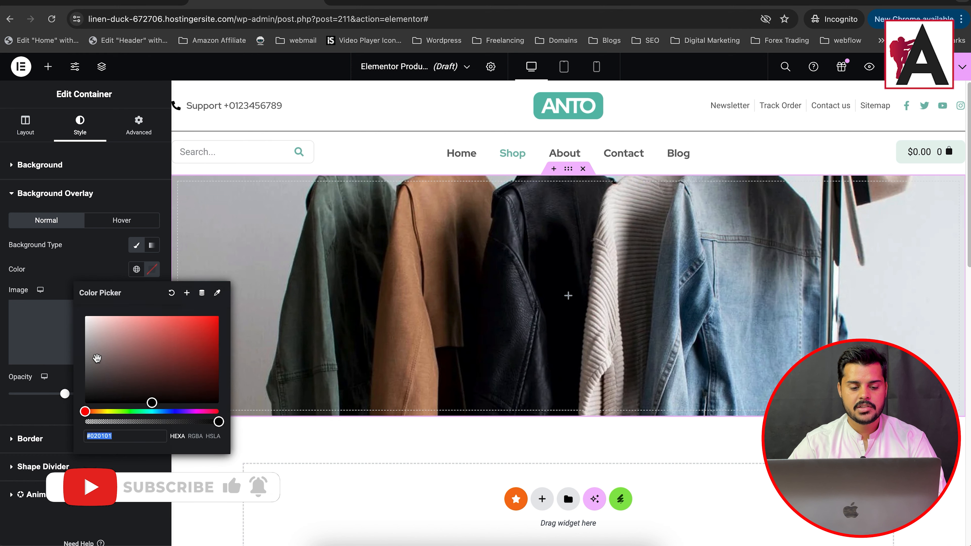
pyautogui.click(85, 397)
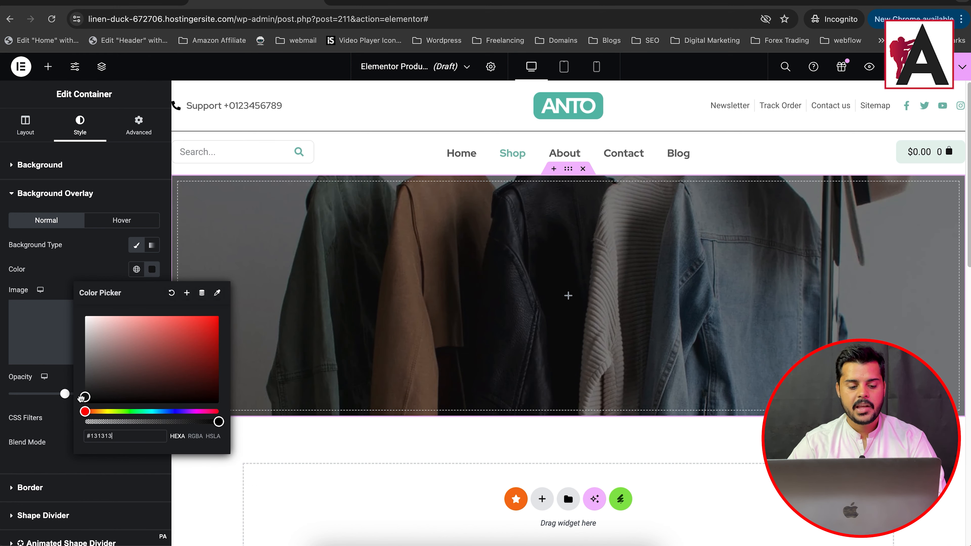
# Step: Add a Heading widget to the banner container with the title "Shop" and center its alignment
pyautogui.click(568, 295)
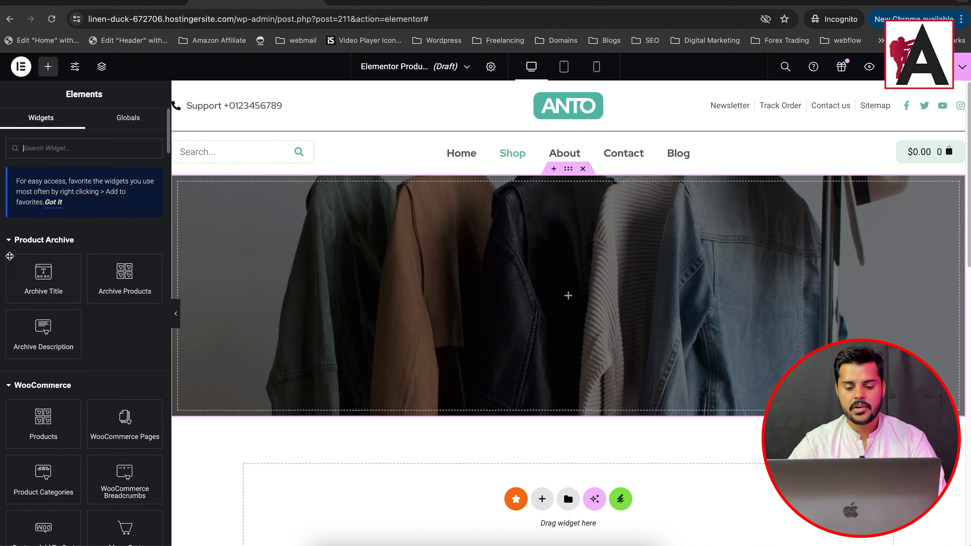
pyautogui.scroll(-15, 48, 301)
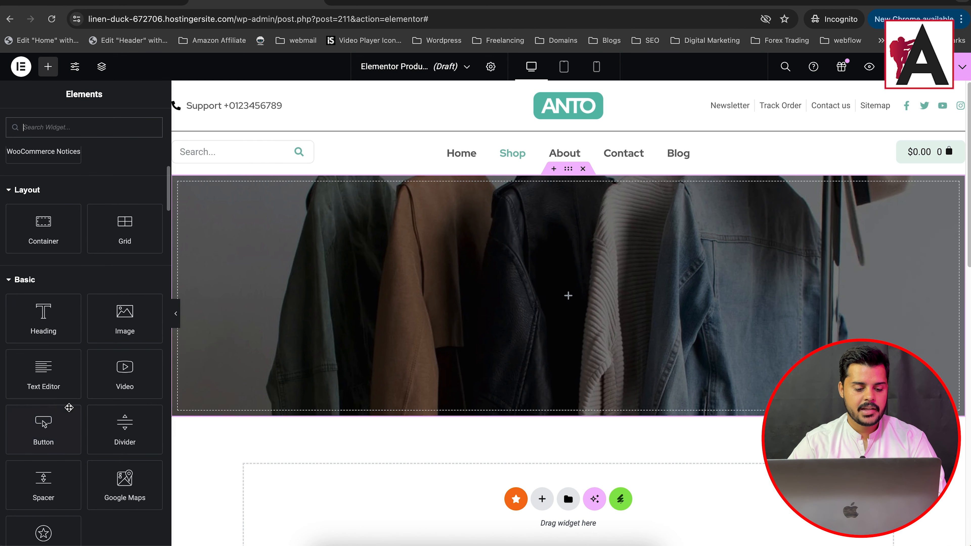
pyautogui.moveTo(37, 313); pyautogui.dragTo(501, 302)
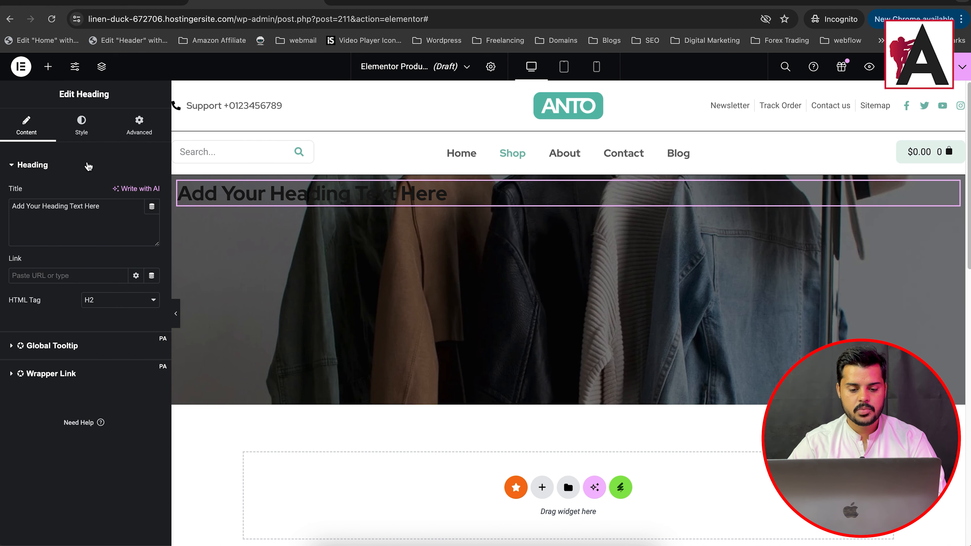
pyautogui.tripleClick(49, 219)
pyautogui.write('Shop')
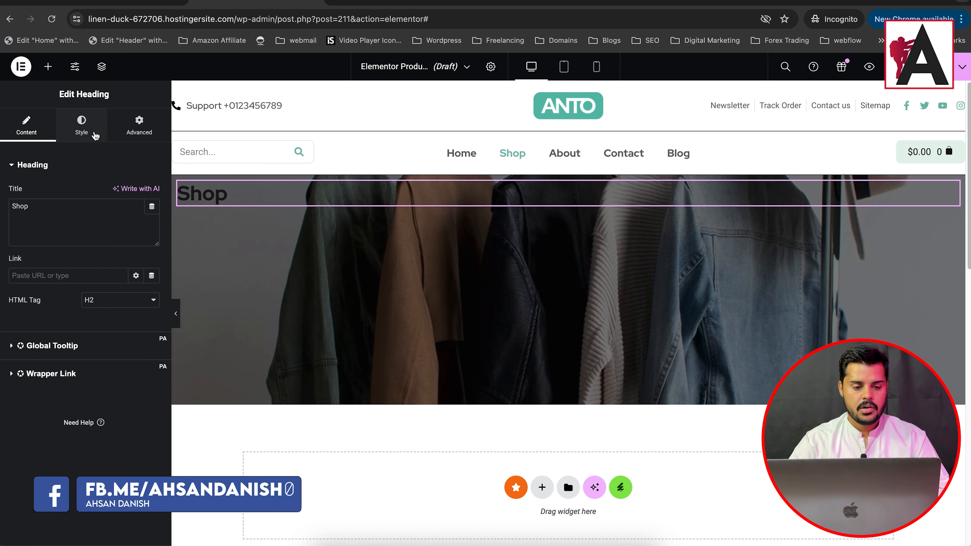
pyautogui.click(82, 126)
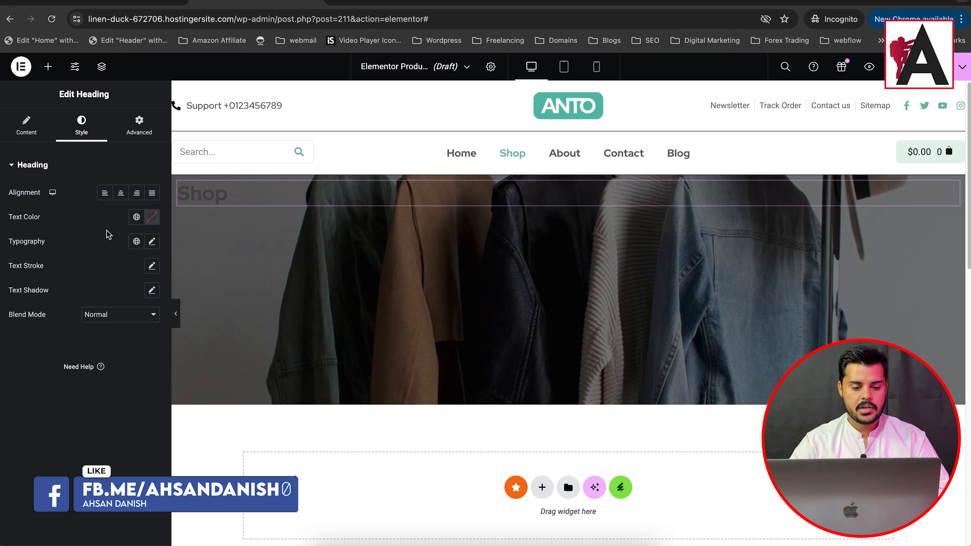
pyautogui.click(120, 193)
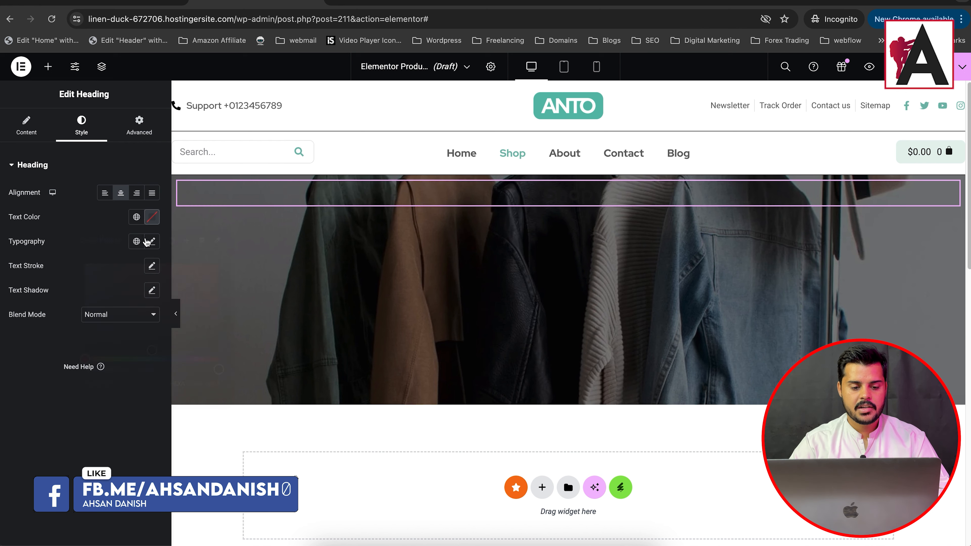
# Step: Set the Shop heading's text color to #FFFFFF and enlarge its font size considerably
pyautogui.moveTo(118, 296); pyautogui.dragTo(49, 251)
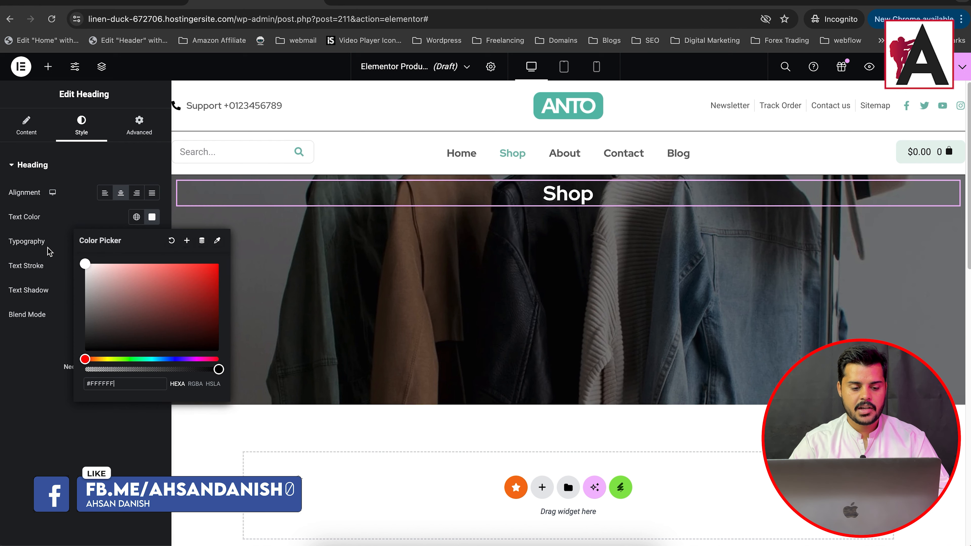
pyautogui.click(29, 432)
pyautogui.click(150, 242)
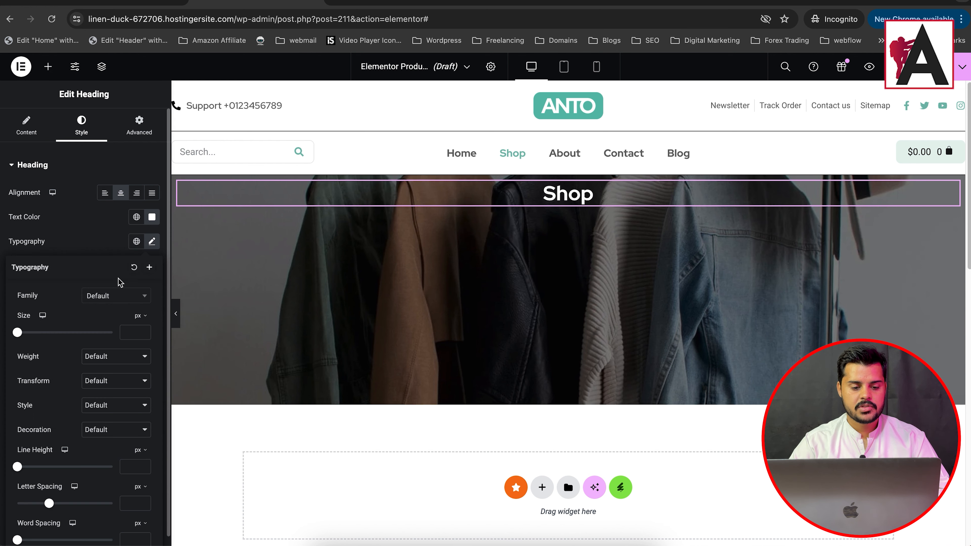
pyautogui.moveTo(18, 336); pyautogui.dragTo(58, 336)
pyautogui.click(121, 237)
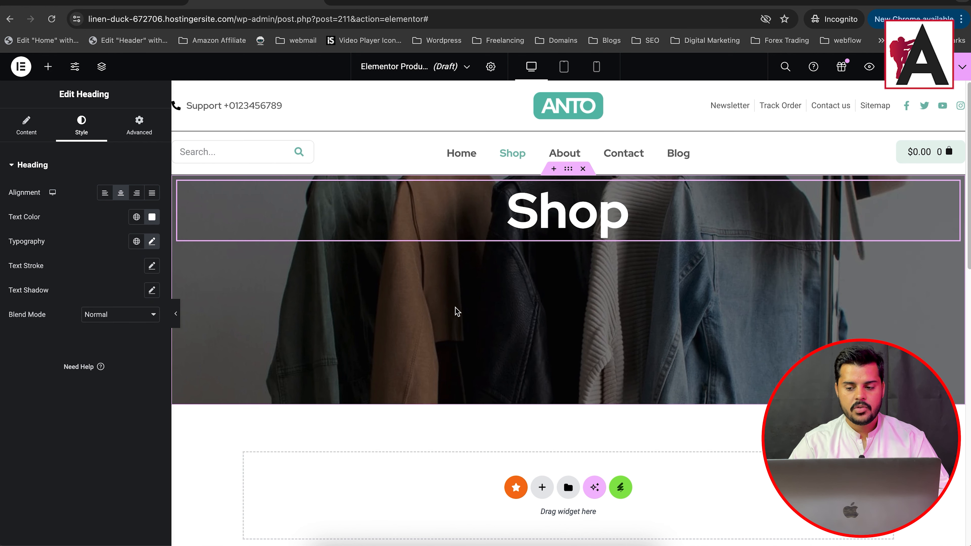
# Step: Center the banner container's content vertically with Justify Content, leaving the publish settings without adding a display condition
pyautogui.click(569, 170)
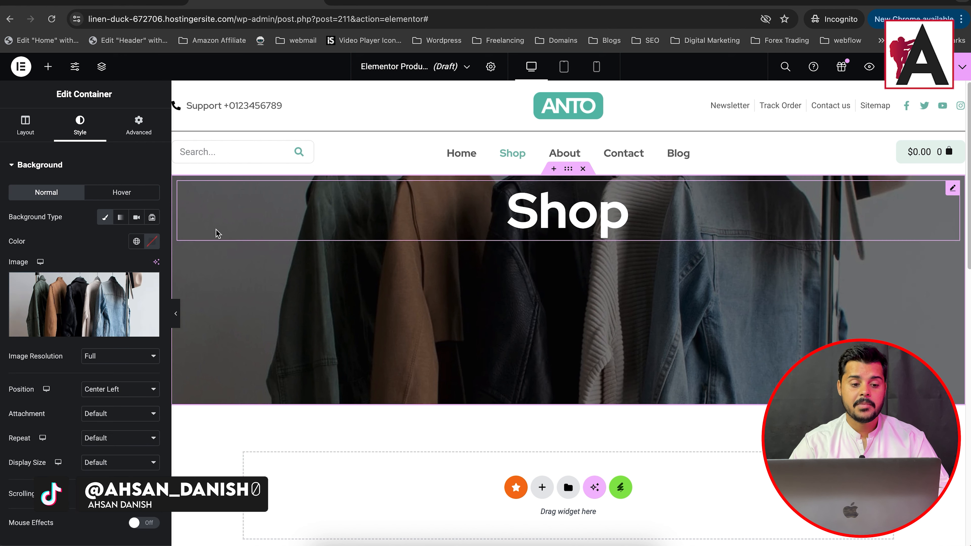
pyautogui.scroll(-3, 73, 330)
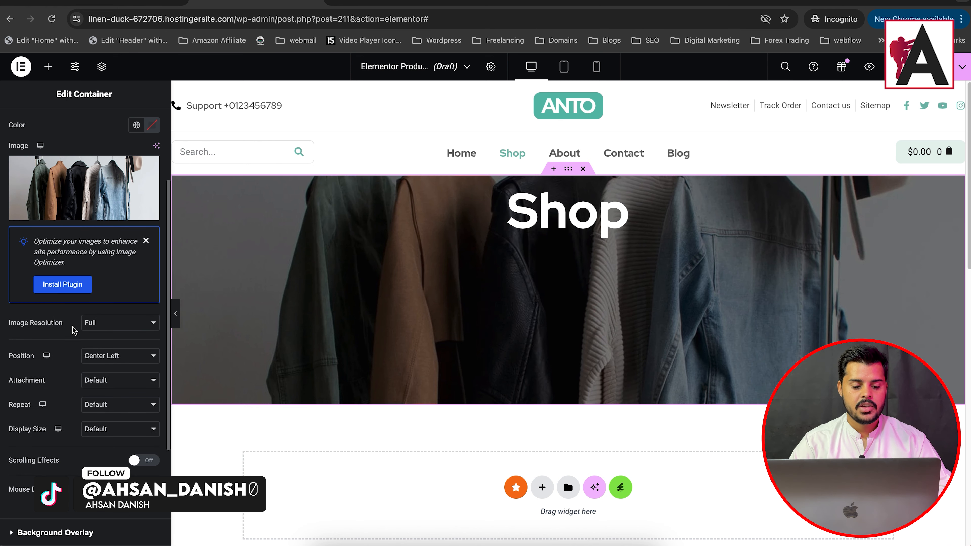
pyautogui.scroll(3, 88, 268)
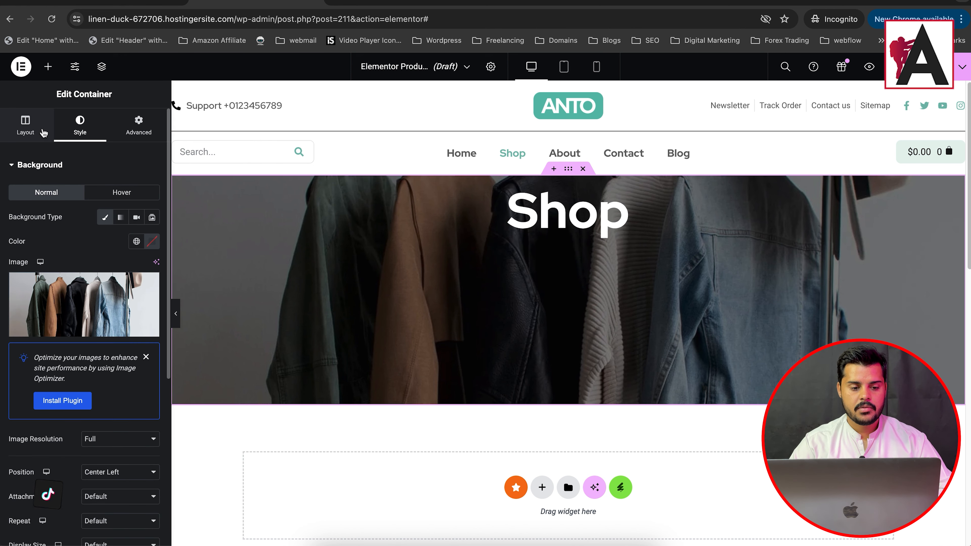
pyautogui.click(42, 130)
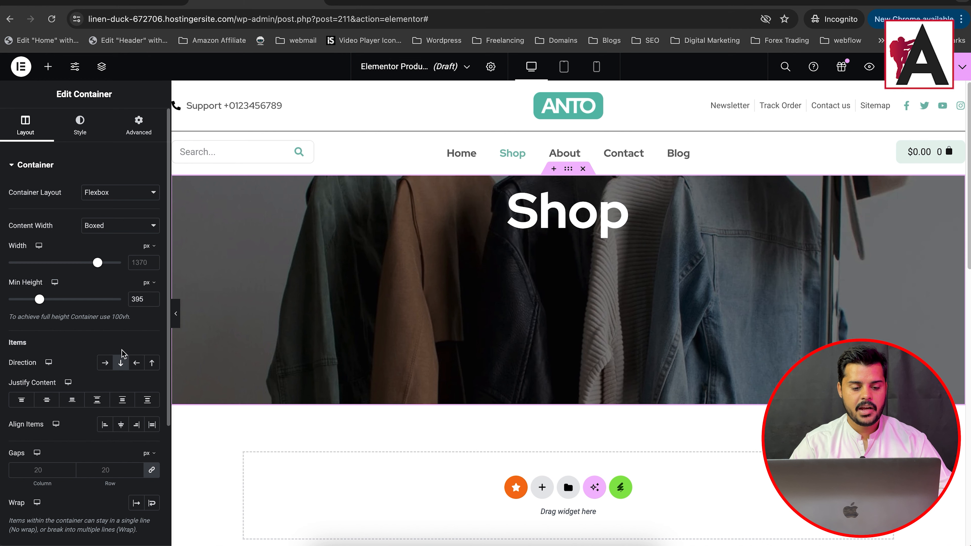
pyautogui.click(46, 401)
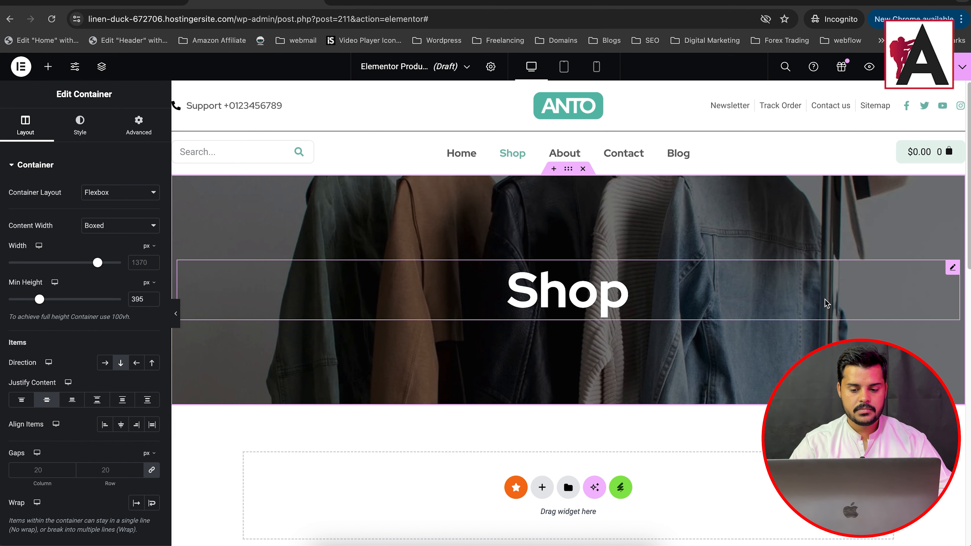
pyautogui.press('super+s')
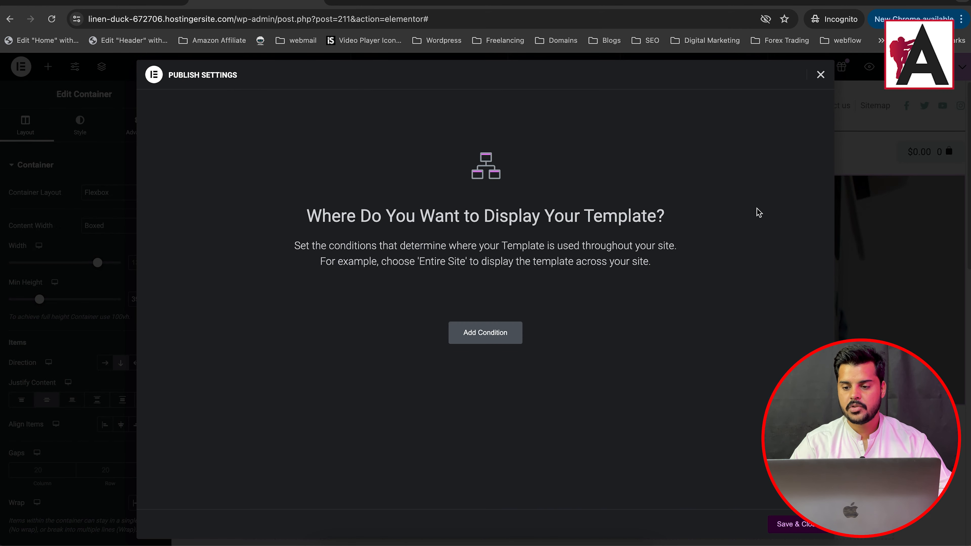
pyautogui.click(819, 75)
# Step: Add a single-column Flexbox container below the banner and place the Archive Products widget in it
pyautogui.scroll(-8, 520, 277)
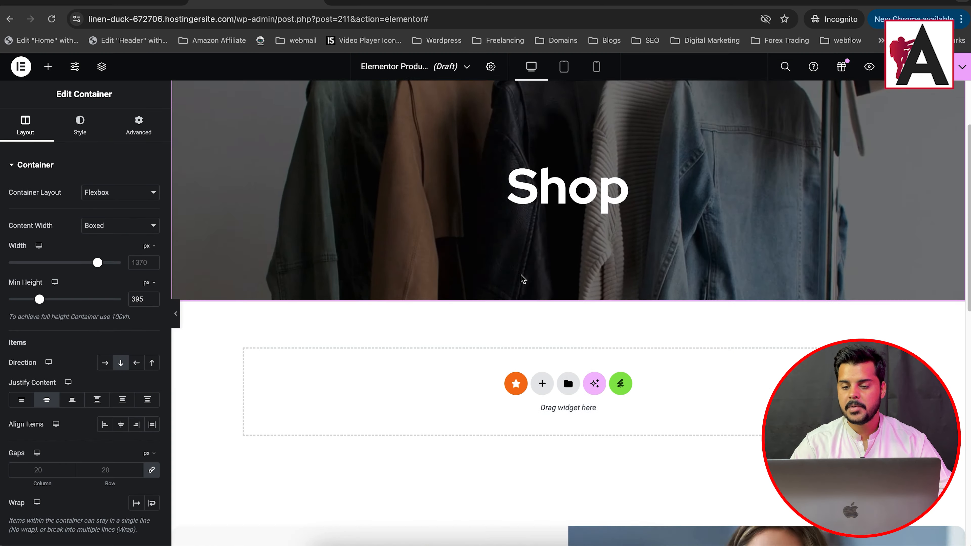
pyautogui.scroll(8, 505, 200)
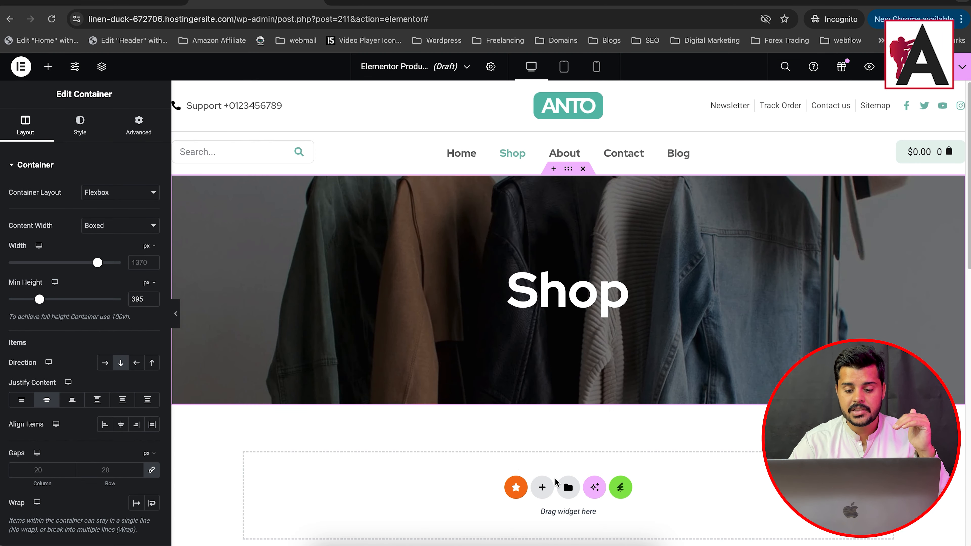
pyautogui.click(542, 488)
pyautogui.scroll(-6, 607, 356)
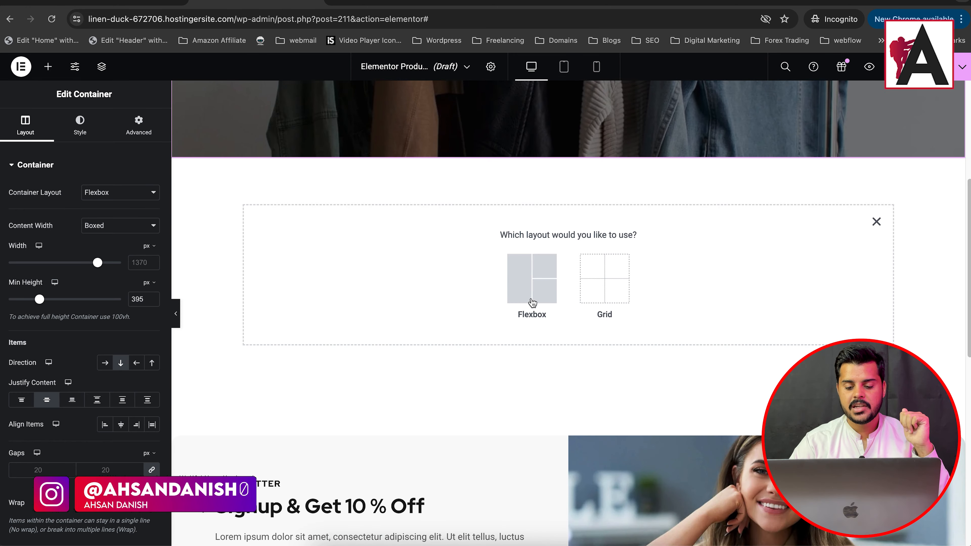
pyautogui.click(532, 278)
pyautogui.click(398, 264)
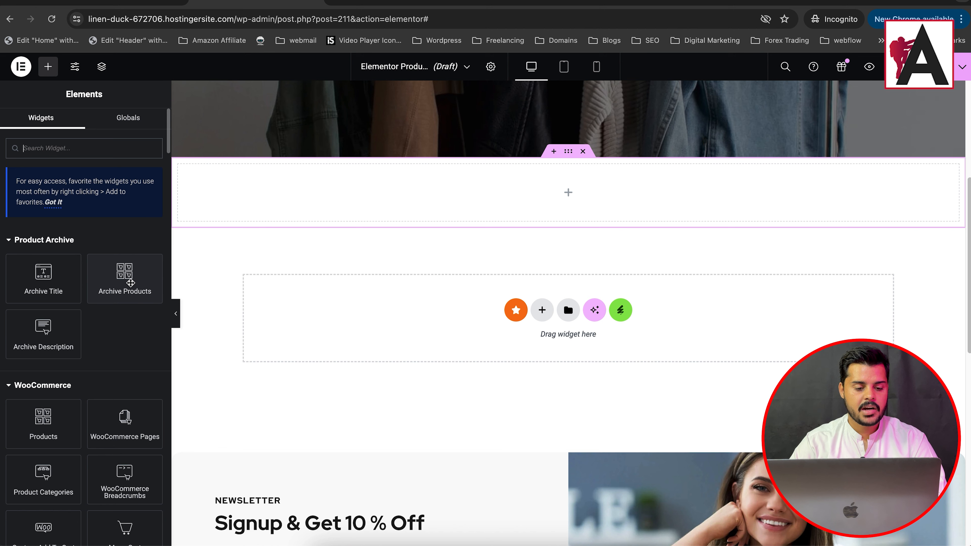
pyautogui.moveTo(131, 283); pyautogui.dragTo(490, 226)
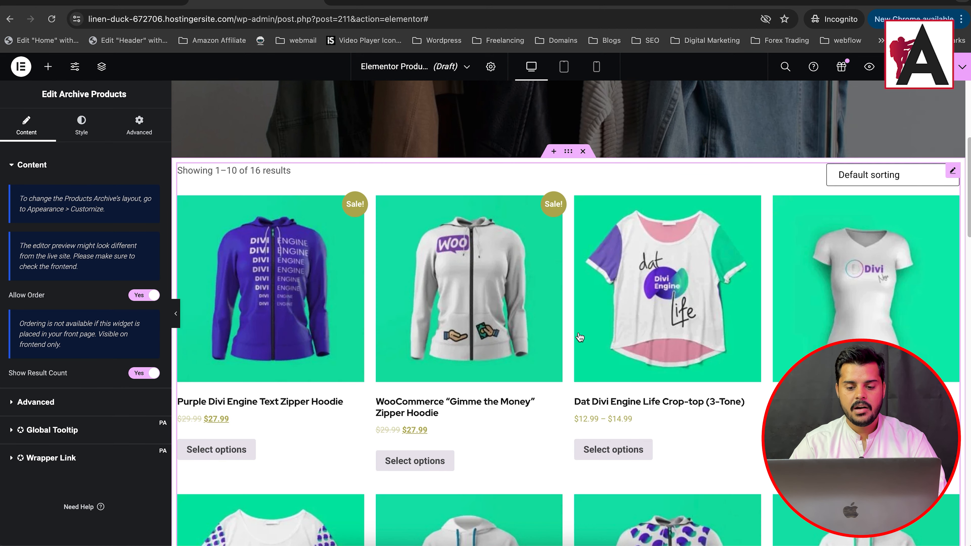
# Step: Review the product grid on the page and the Archive Products widget's image, title, rating, price and button style options
pyautogui.scroll(-9, 581, 337)
pyautogui.scroll(15, 612, 287)
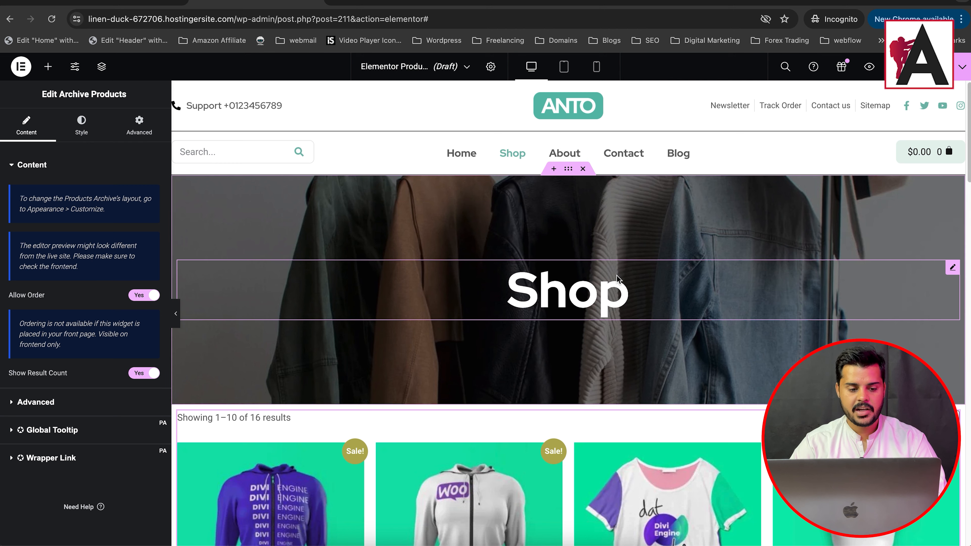
pyautogui.scroll(-6, 943, 321)
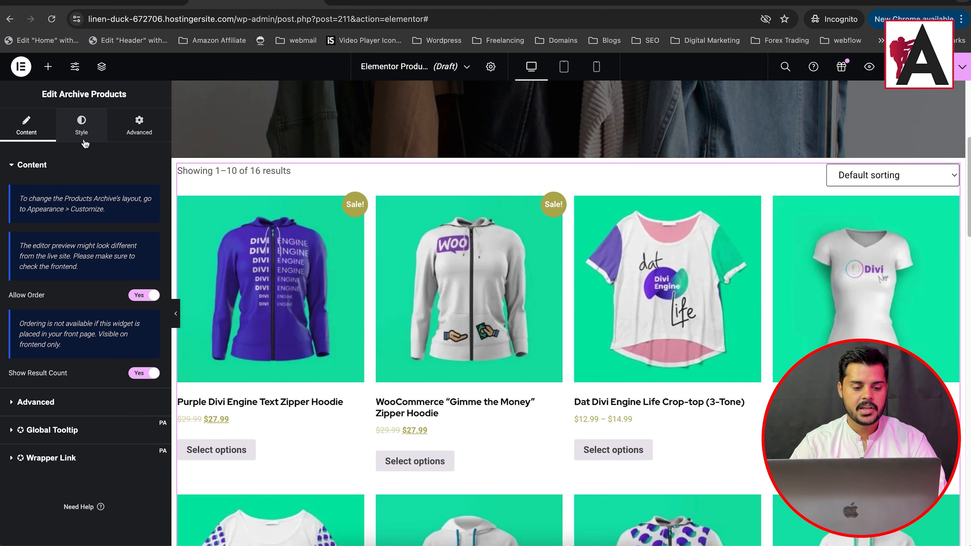
pyautogui.click(82, 127)
pyautogui.scroll(-6, 78, 271)
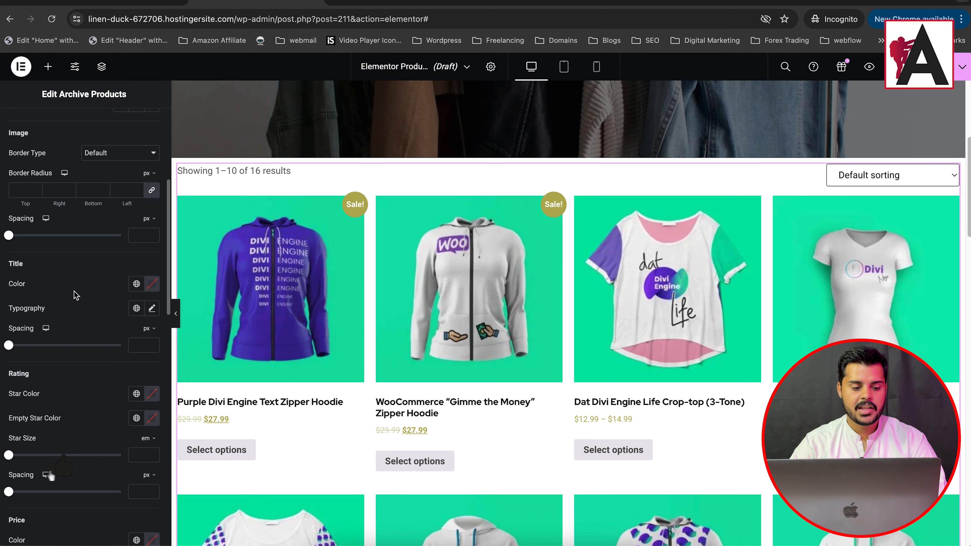
pyautogui.scroll(-19, 76, 296)
pyautogui.scroll(10, 108, 284)
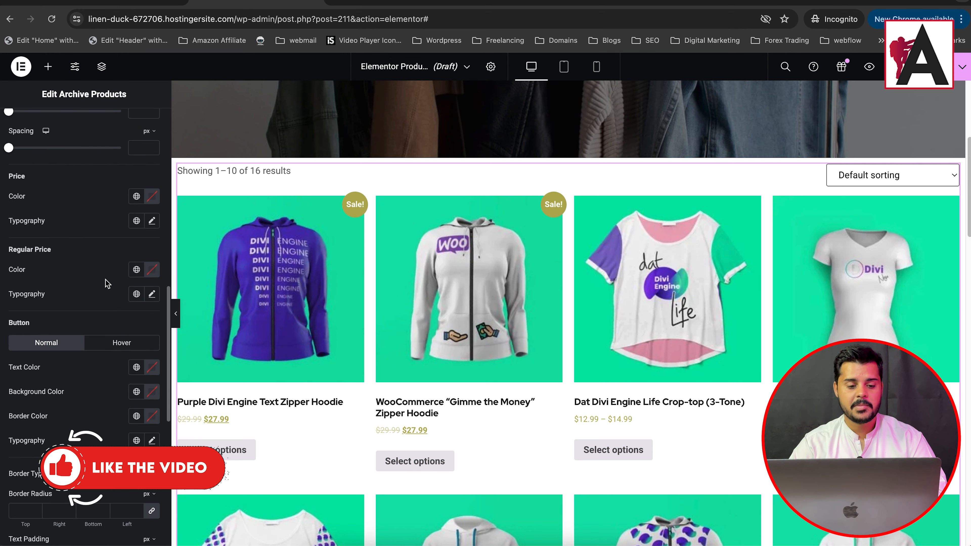
pyautogui.scroll(10, 103, 285)
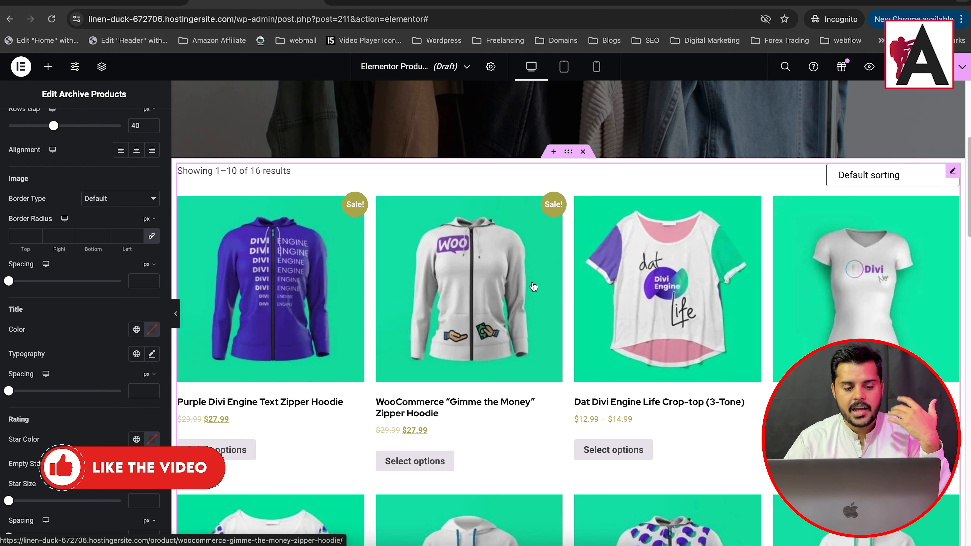
pyautogui.scroll(6, 803, 134)
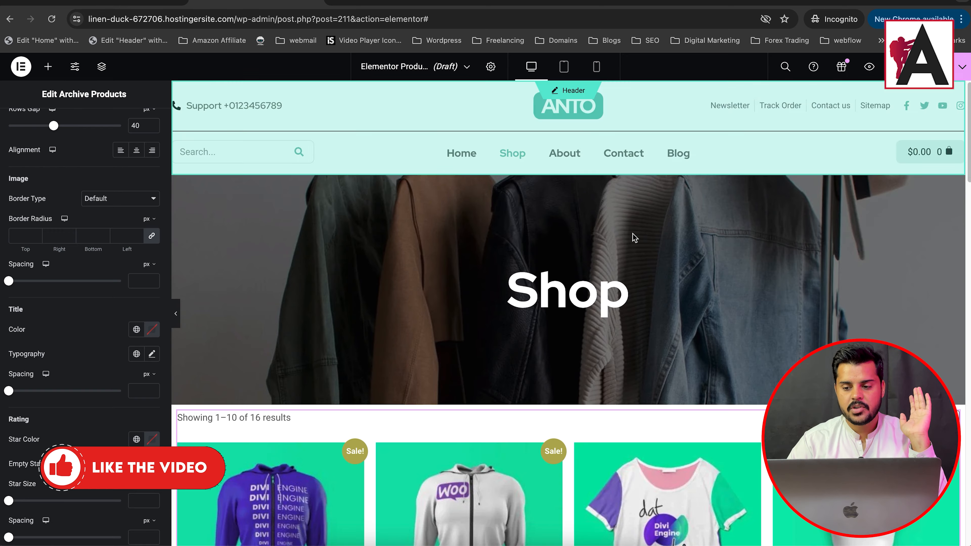
pyautogui.scroll(-15, 349, 182)
pyautogui.scroll(15, 564, 234)
# Step: Publish the template with an Include display condition for All Product Archives
pyautogui.click(917, 67)
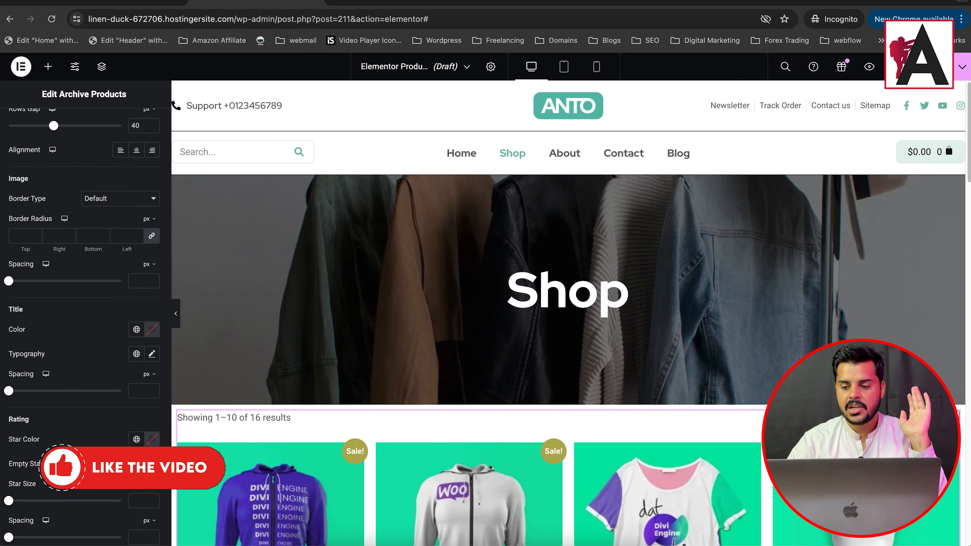
pyautogui.click(475, 335)
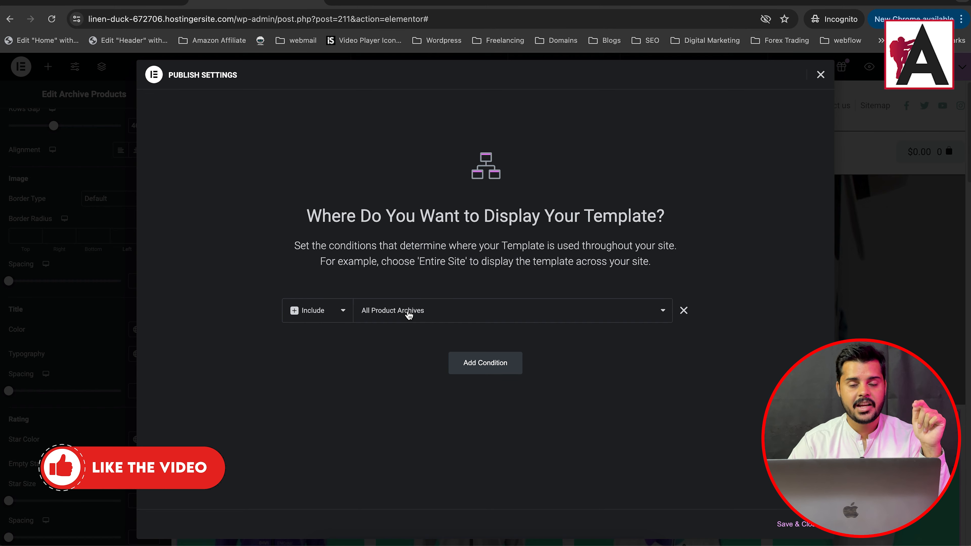
pyautogui.click(791, 529)
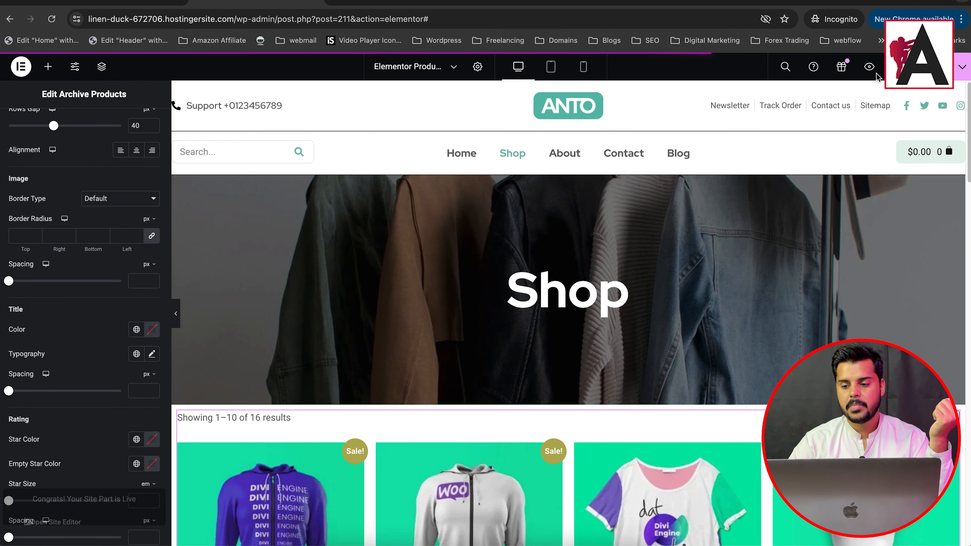
# Step: Switch to the live shop page, reload it and inspect the banner and product listing of the published template
pyautogui.click(398, 2)
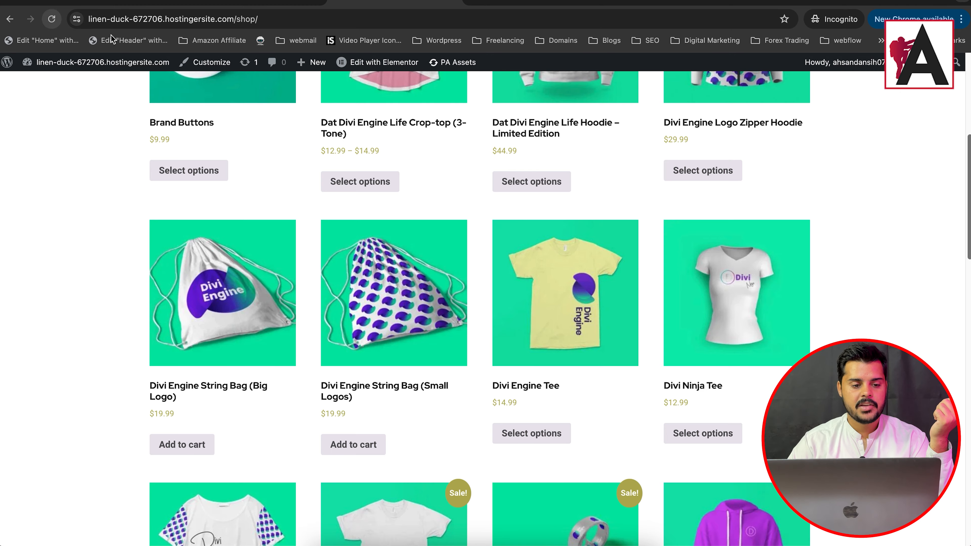
pyautogui.press('super+r')
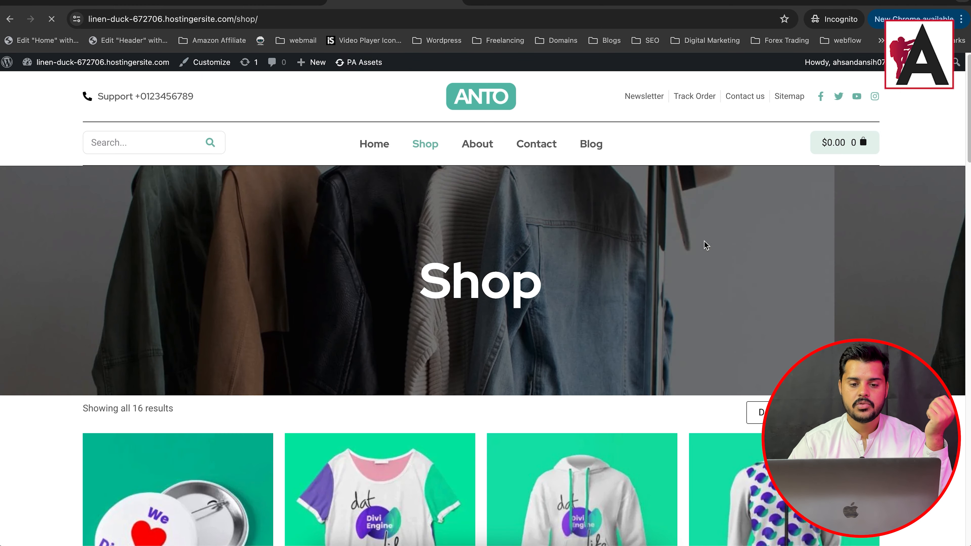
pyautogui.scroll(-10, 688, 238)
pyautogui.scroll(-5, 579, 295)
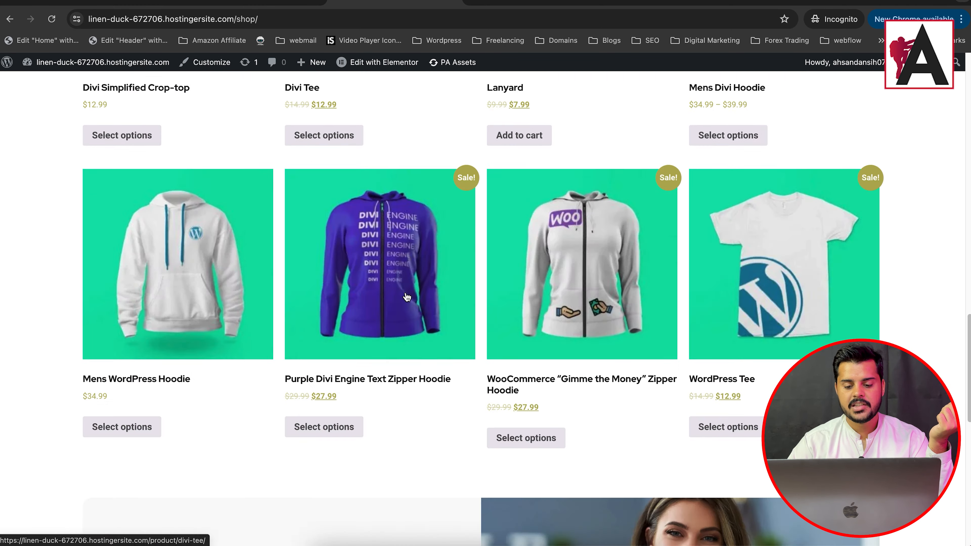
pyautogui.scroll(10, 579, 294)
pyautogui.scroll(-20, 406, 297)
pyautogui.scroll(20, 432, 275)
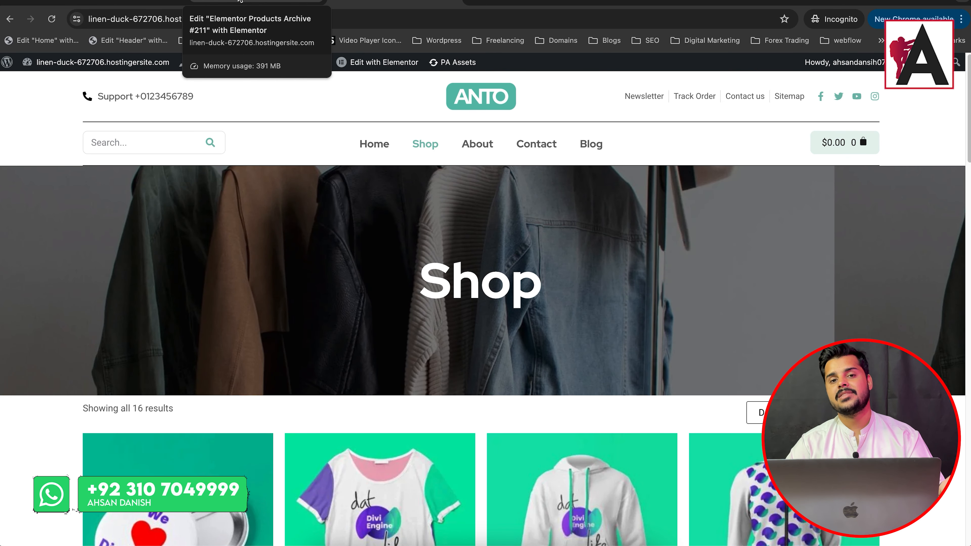
# Step: Return to the Elementor editor and delete both the banner container and the product archive container
pyautogui.click(240, 2)
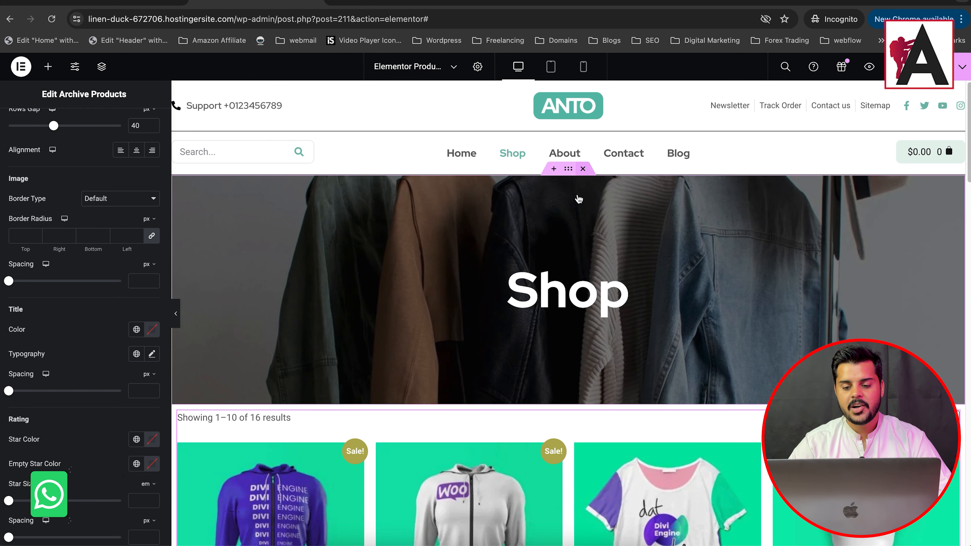
pyautogui.click(583, 168)
pyautogui.click(583, 169)
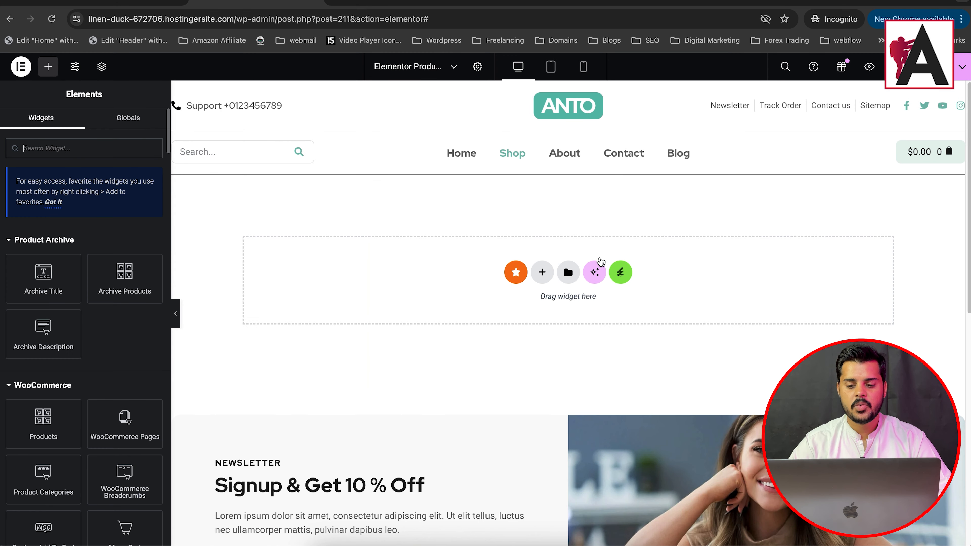
# Step: Insert the Anto-Products Archive template from the installed Anto E-Commerce template kit into the empty page
pyautogui.click(620, 273)
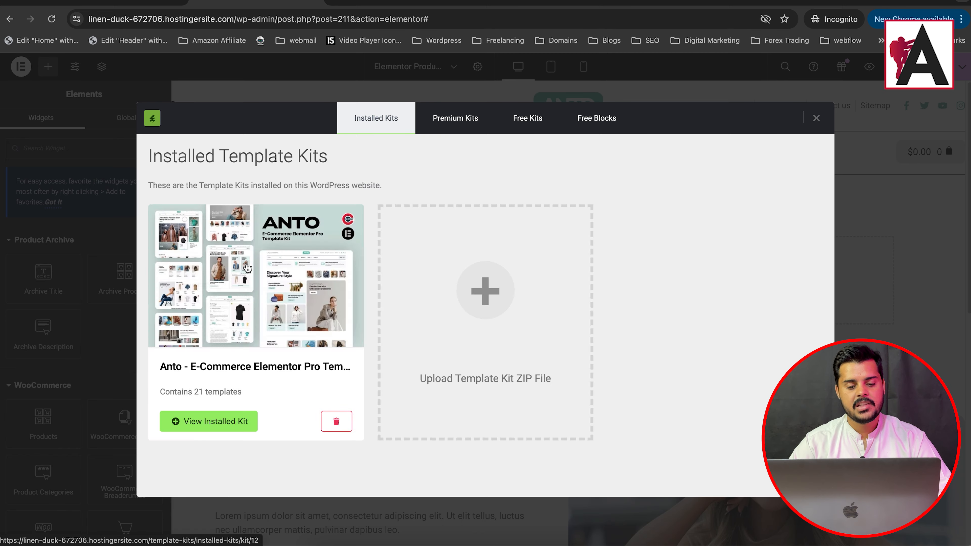
pyautogui.click(245, 266)
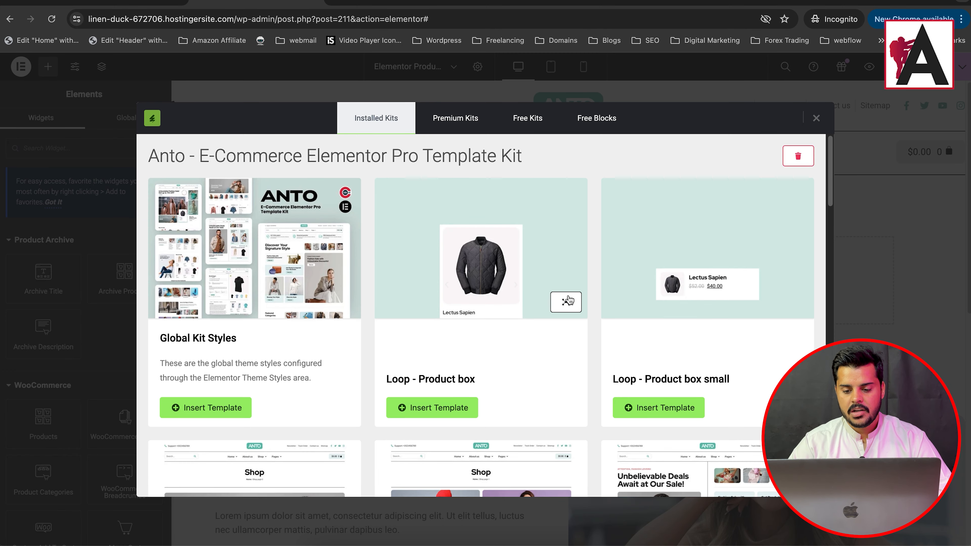
pyautogui.scroll(-5, 421, 306)
pyautogui.scroll(-8, 418, 326)
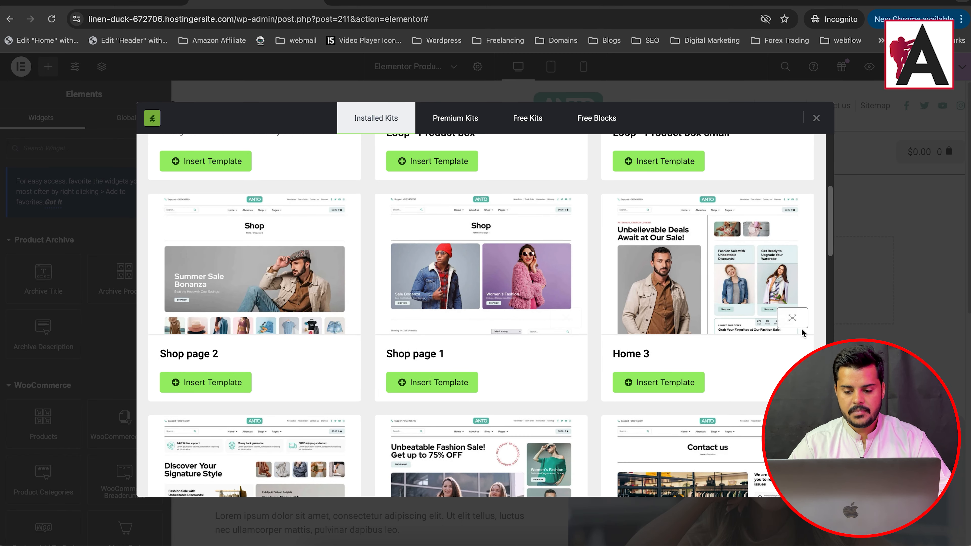
pyautogui.scroll(-10, 543, 317)
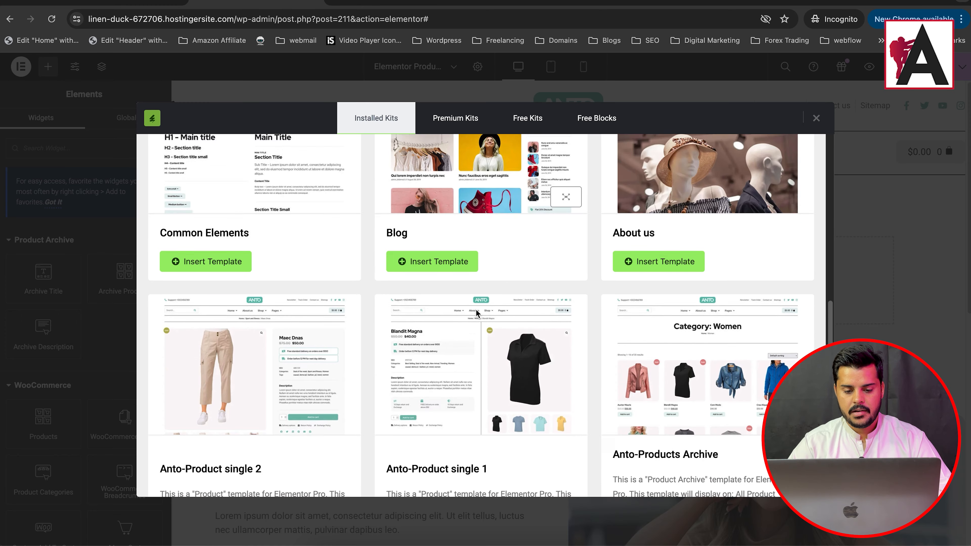
pyautogui.scroll(-7, 659, 382)
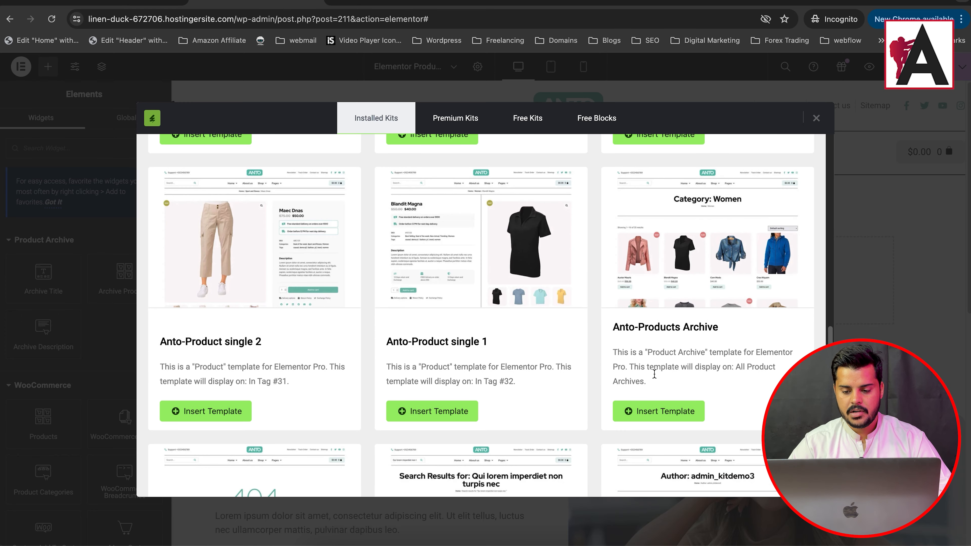
pyautogui.scroll(5, 639, 324)
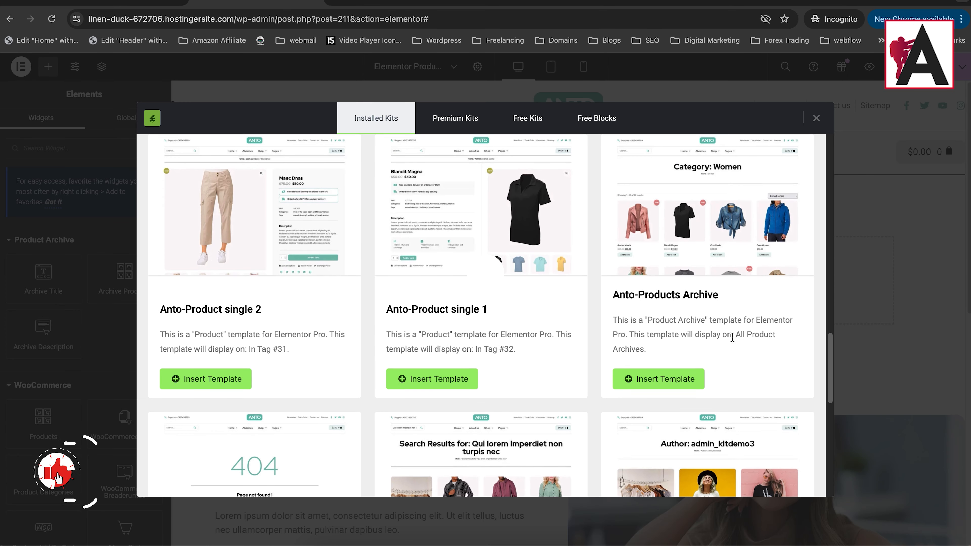
pyautogui.scroll(2, 642, 337)
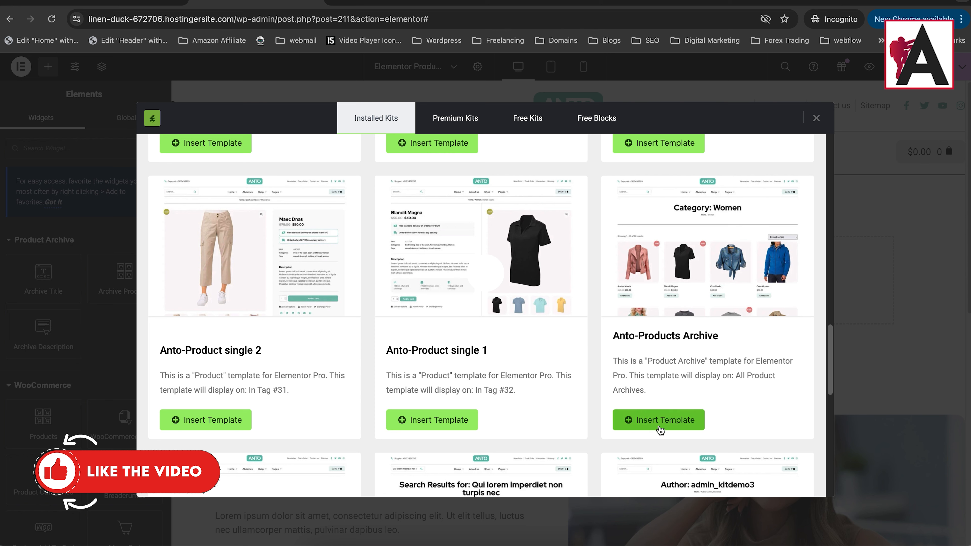
pyautogui.click(660, 426)
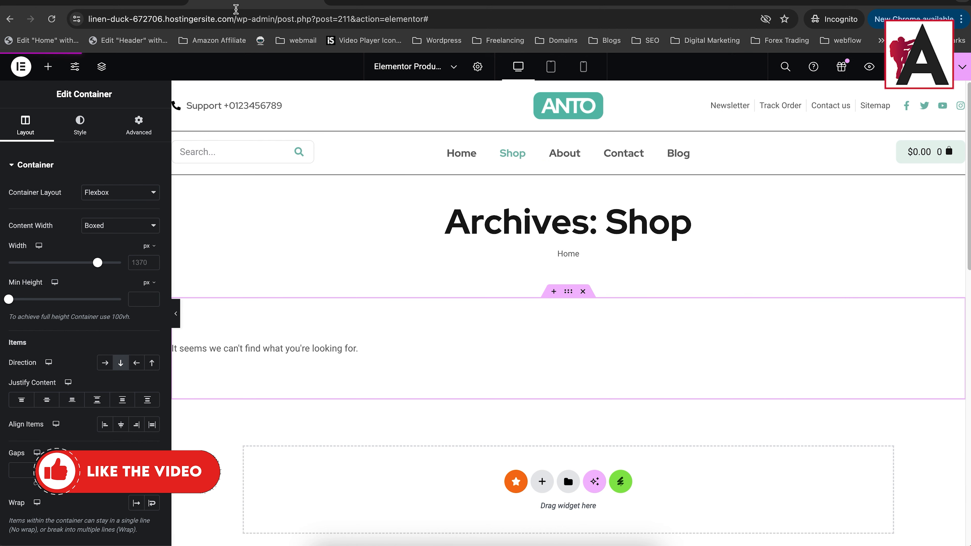
# Step: Switch to the live shop page and inspect its archive title, breadcrumb and full product grid from the kit's template
pyautogui.click(394, 5)
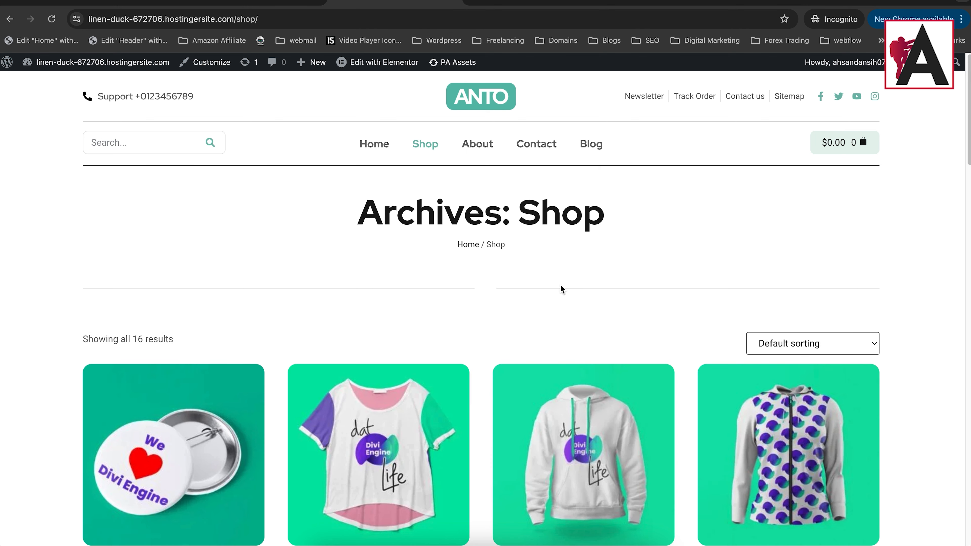
pyautogui.moveTo(321, 205); pyautogui.dragTo(714, 217)
pyautogui.scroll(-10, 714, 217)
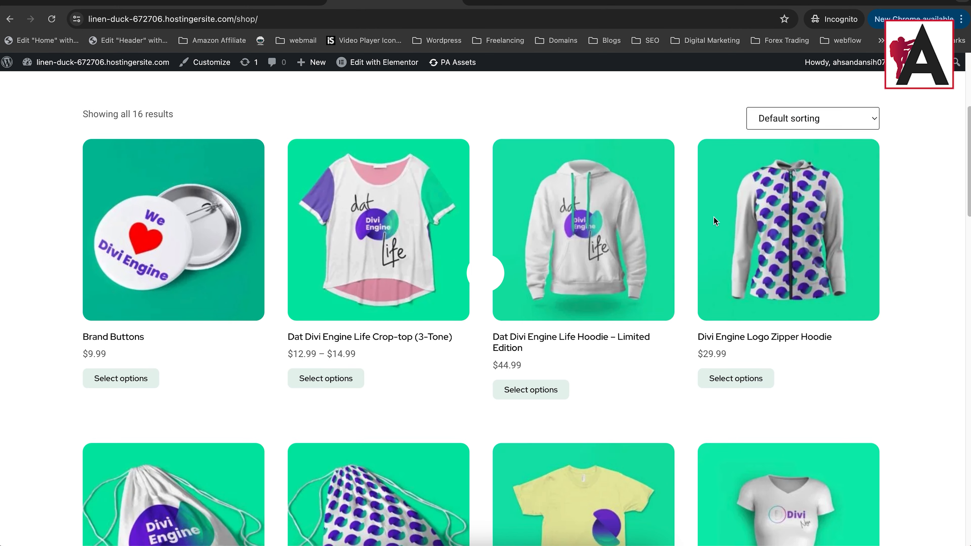
pyautogui.scroll(1, 560, 187)
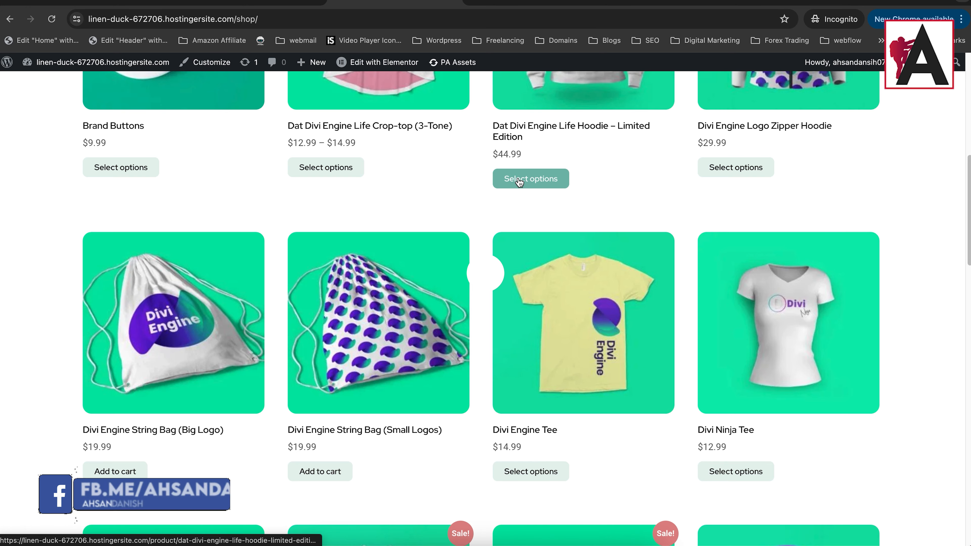
pyautogui.scroll(5, 519, 183)
pyautogui.scroll(2, 519, 183)
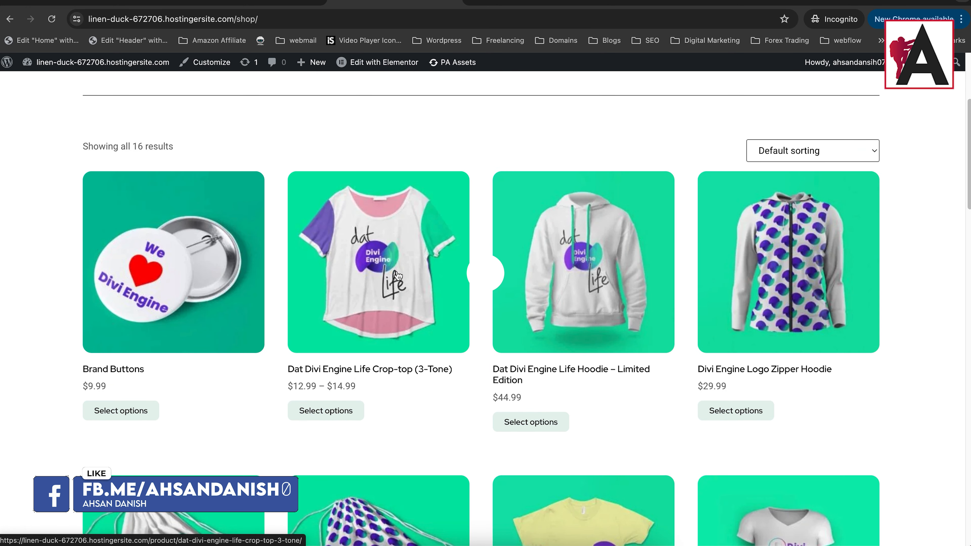
pyautogui.scroll(-10, 803, 306)
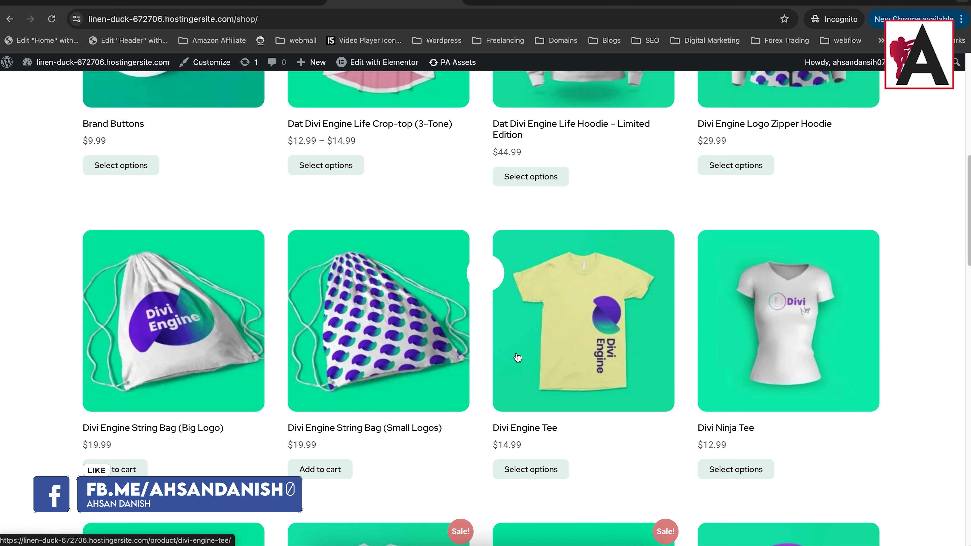
pyautogui.scroll(-15, 125, 295)
pyautogui.scroll(7, 575, 239)
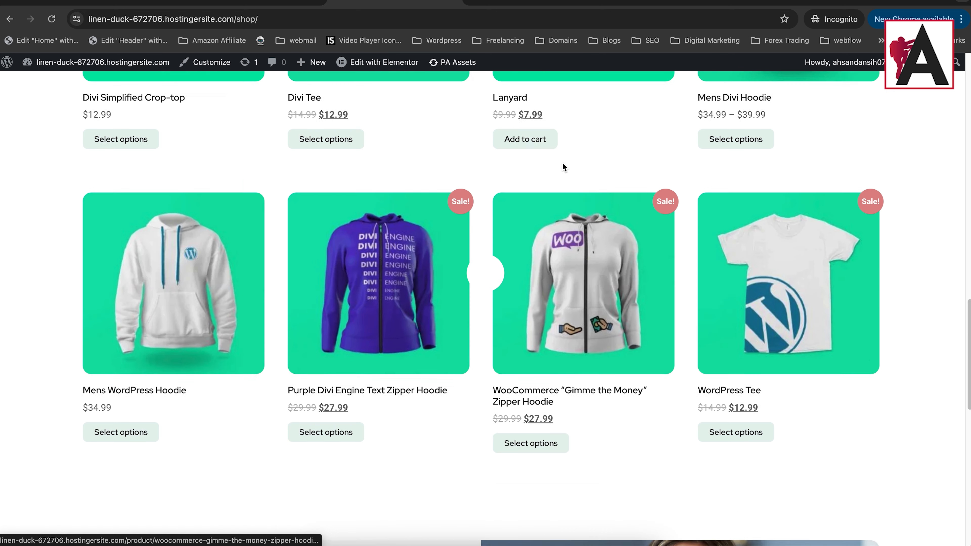
pyautogui.scroll(12, 655, 253)
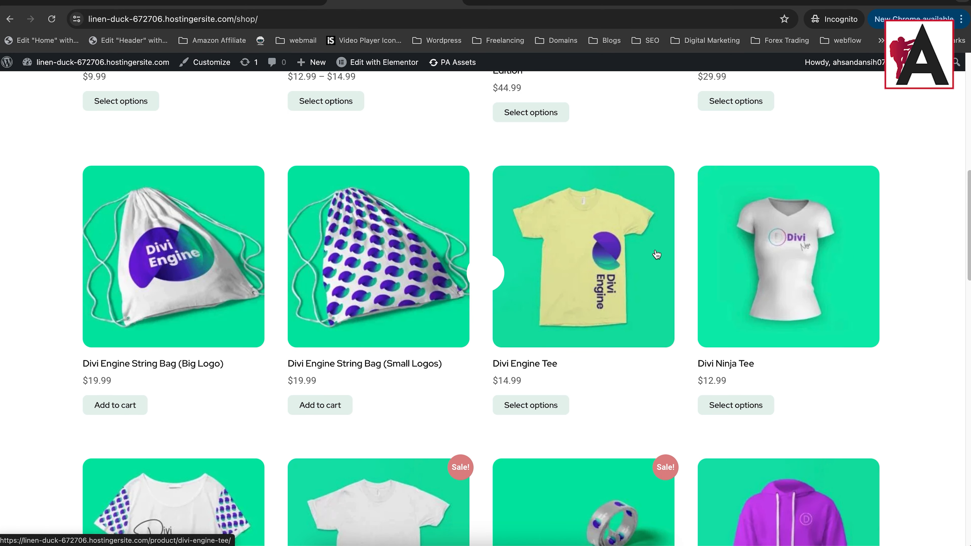